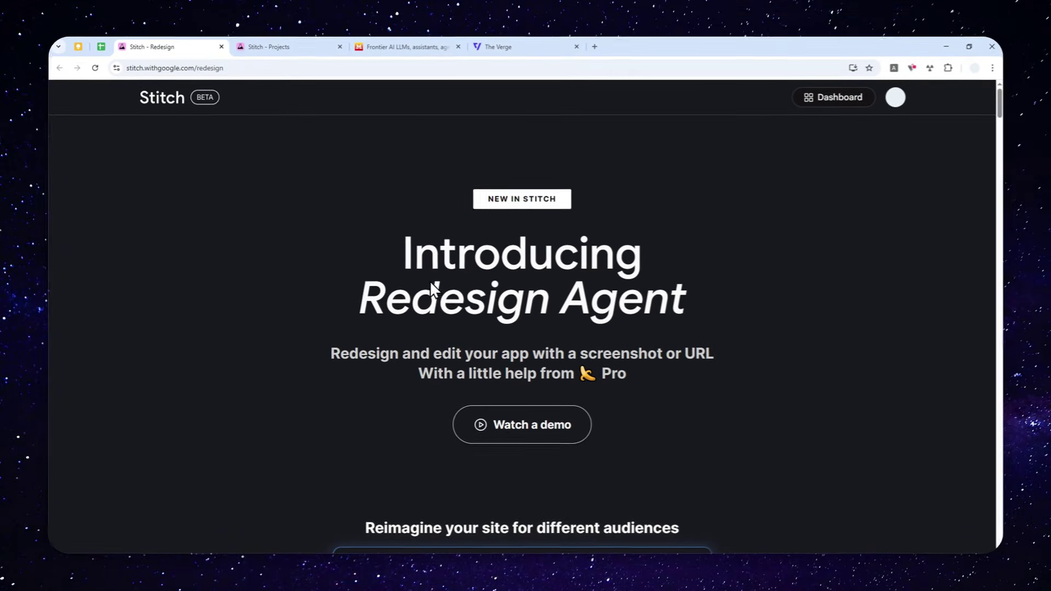
Step: Browse the Redesign page's before-and-after examples, then switch to the AI Company Homepage project
scroll(355, 284, down, 5)
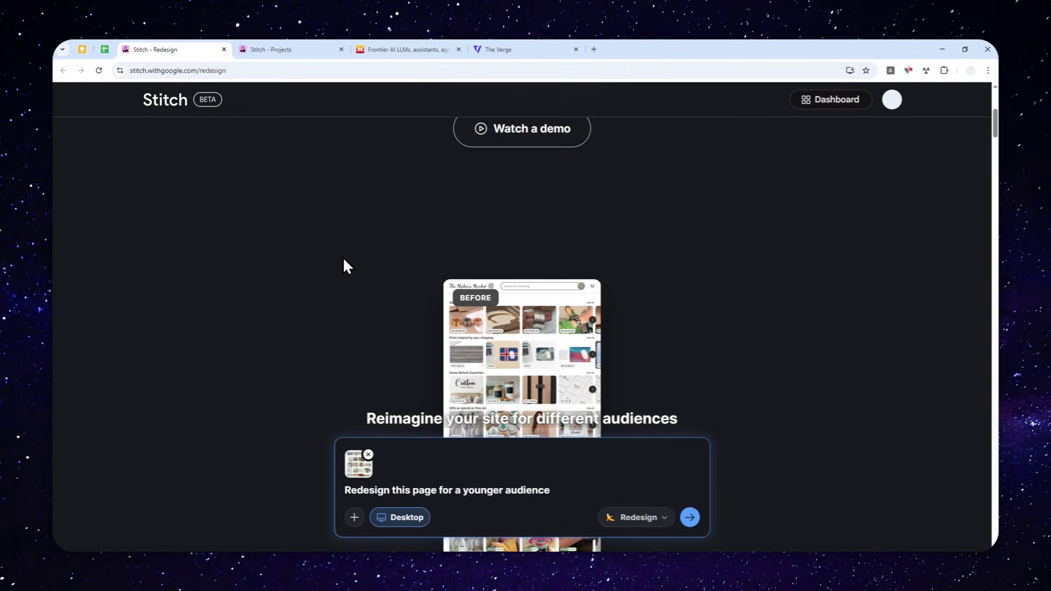
scroll(353, 263, down, 3)
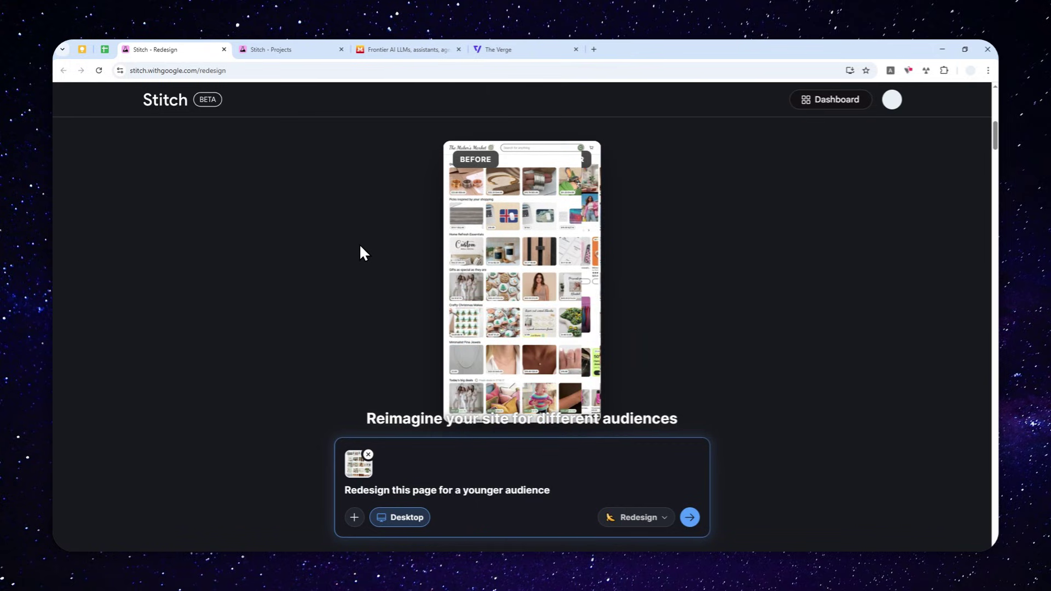
scroll(359, 244, down, 3)
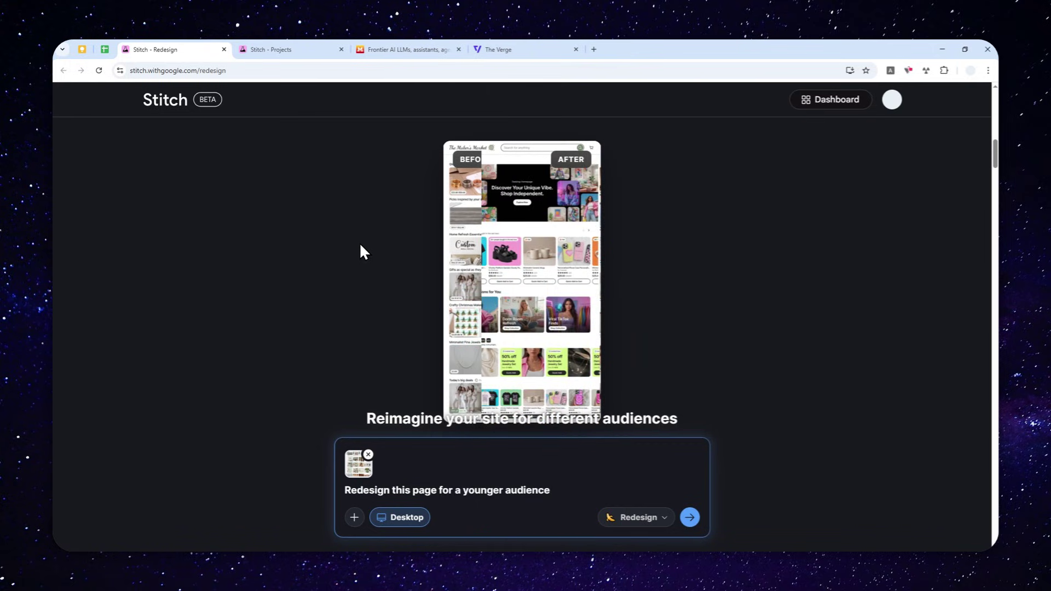
scroll(358, 246, down, 3)
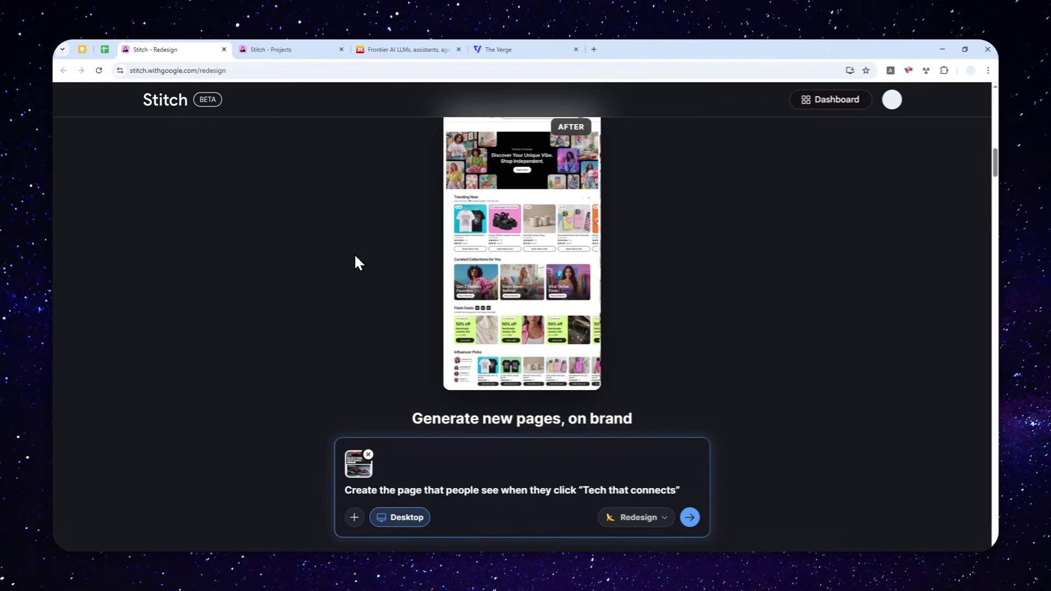
scroll(353, 251, down, 3)
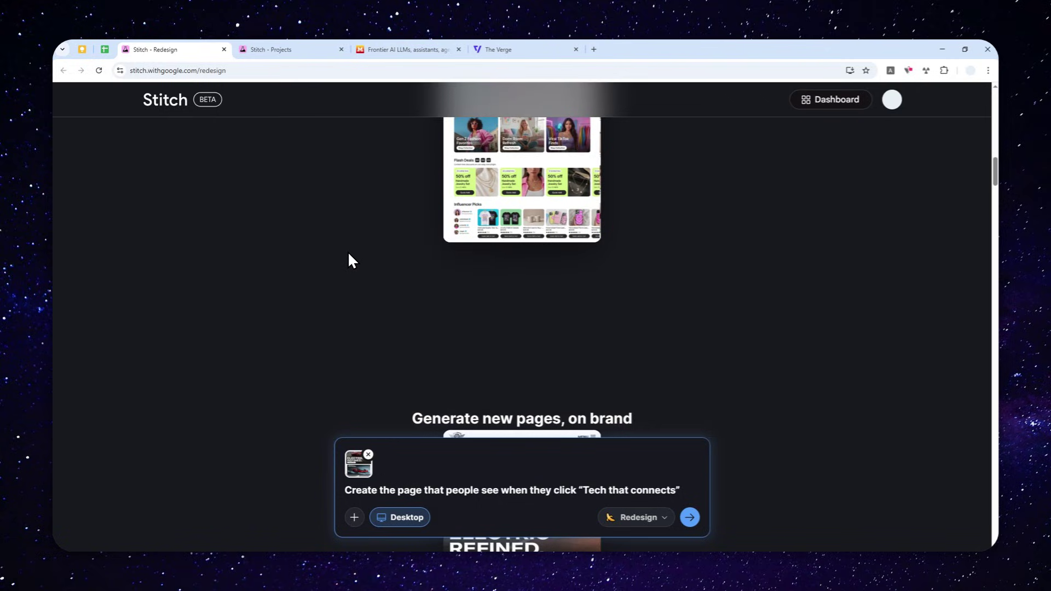
scroll(351, 261, down, 3)
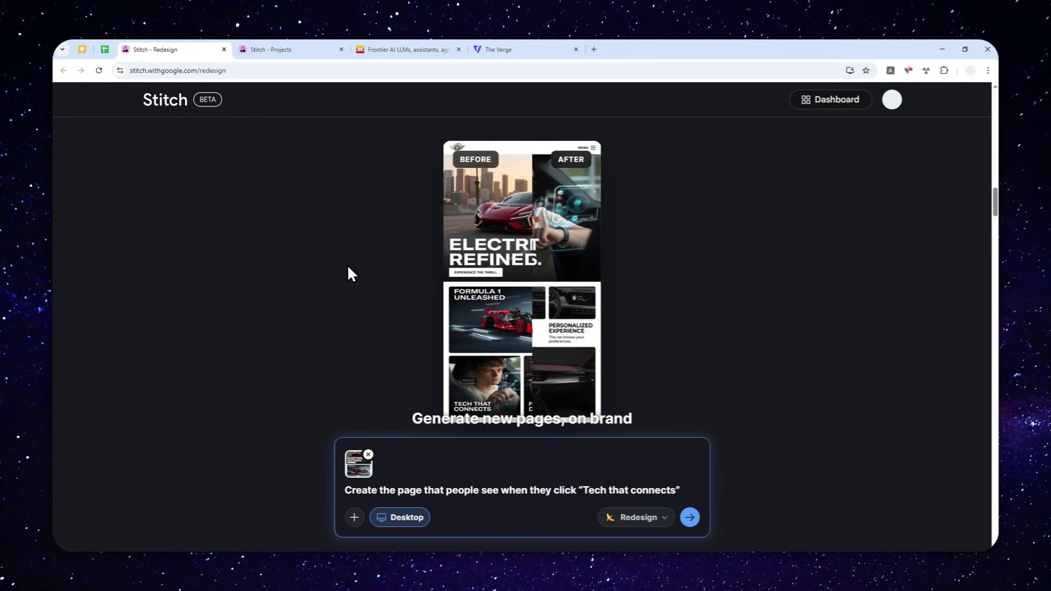
scroll(344, 267, down, 3)
scroll(343, 267, down, 3)
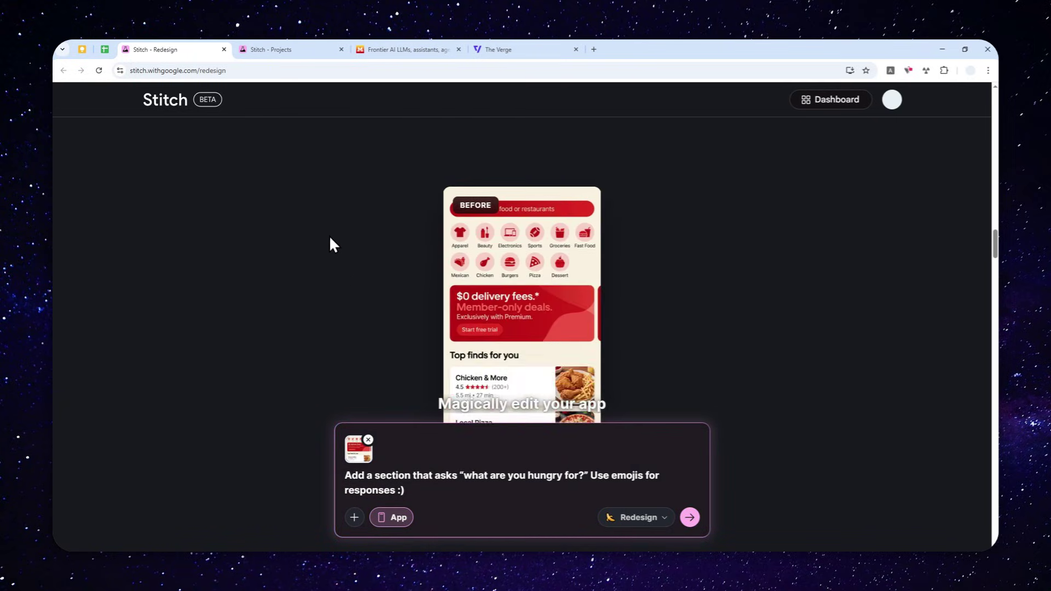
click(282, 50)
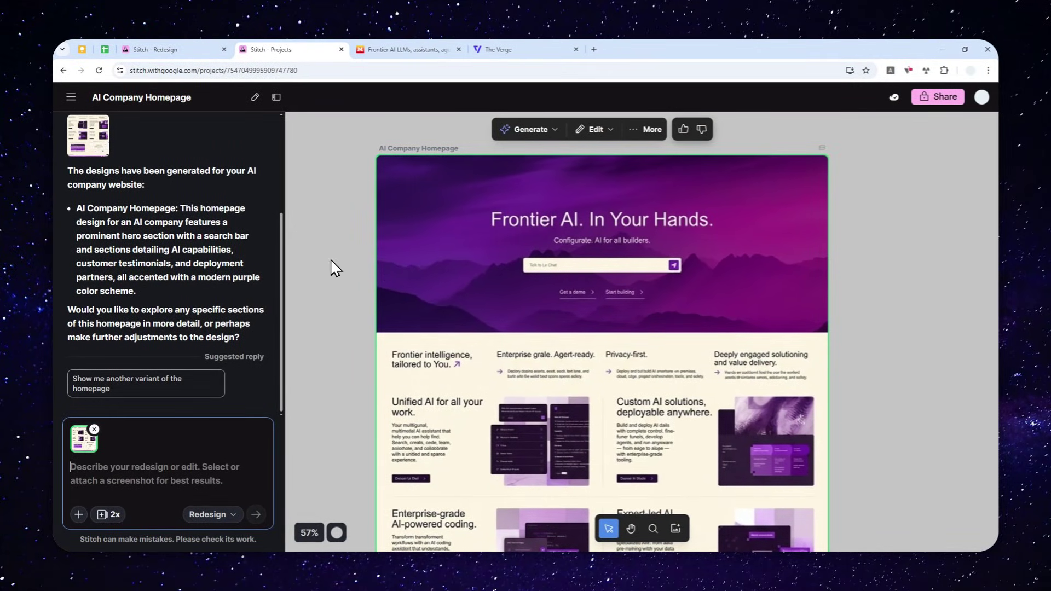
key(ctrl+Tab)
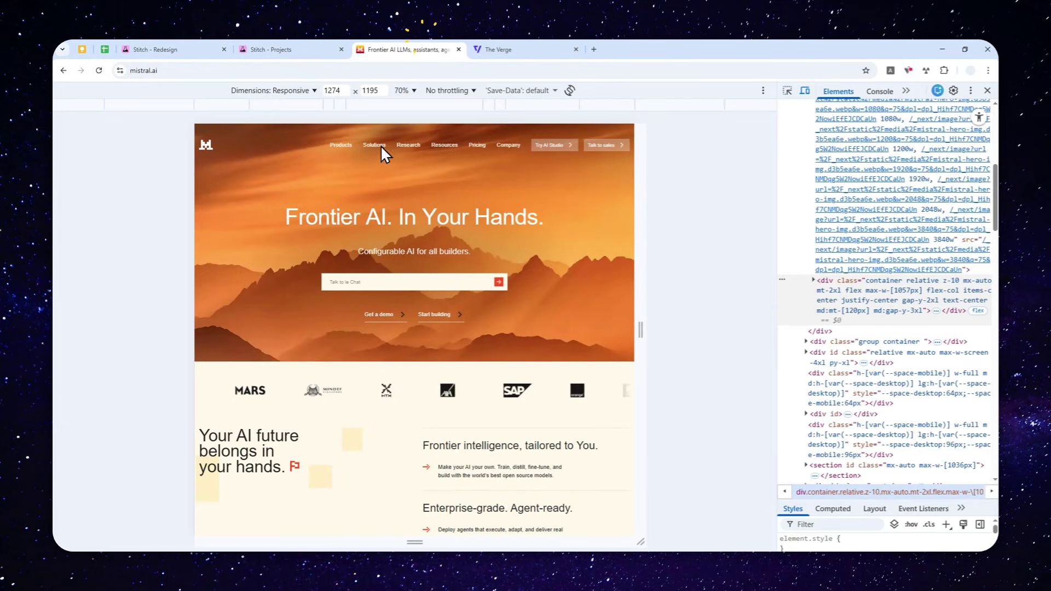
click(300, 48)
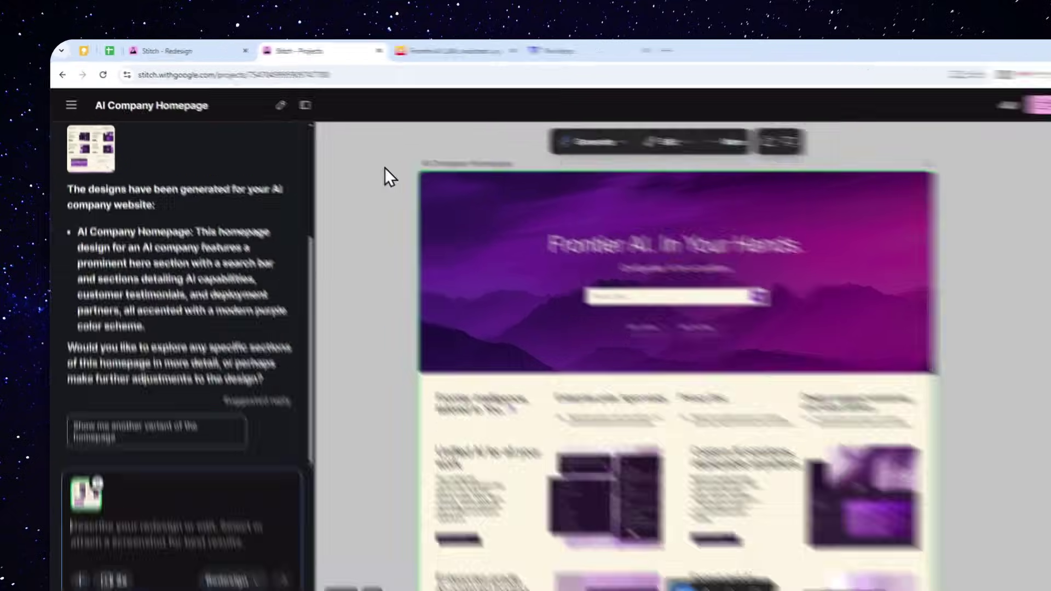
Step: Return to the Stitch Redesign page and scroll down to the 'See it for yourself' prompt
click(179, 49)
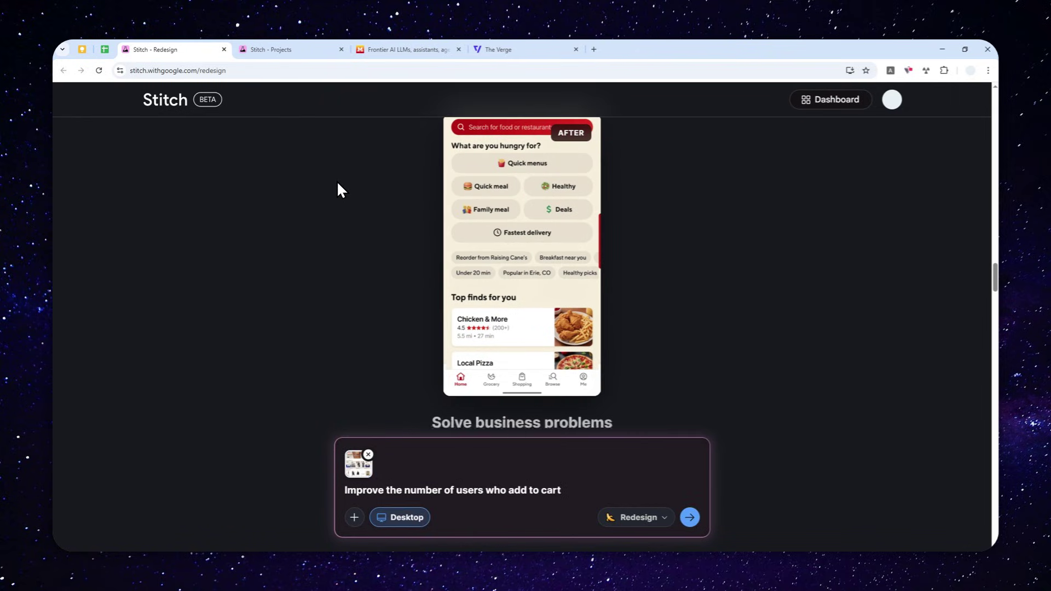
scroll(332, 197, down, 3)
scroll(332, 213, down, 2)
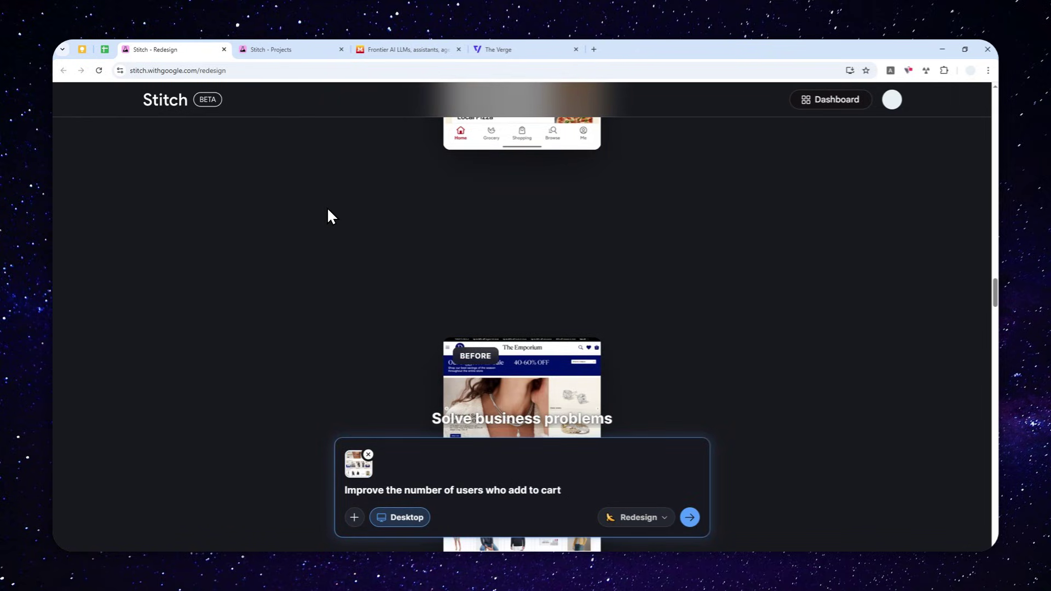
scroll(321, 213, down, 3)
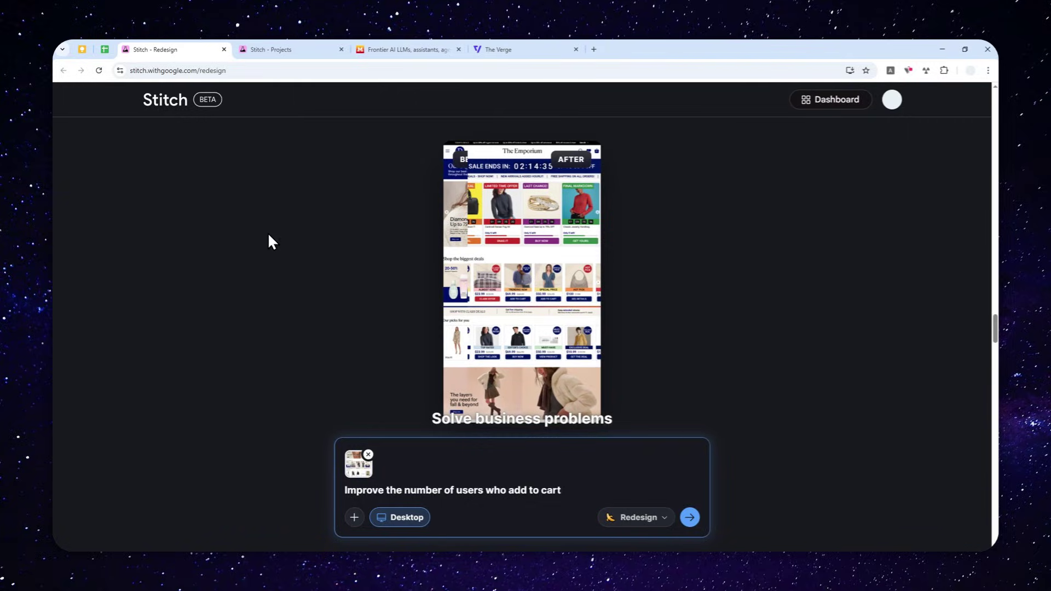
scroll(267, 239, down, 5)
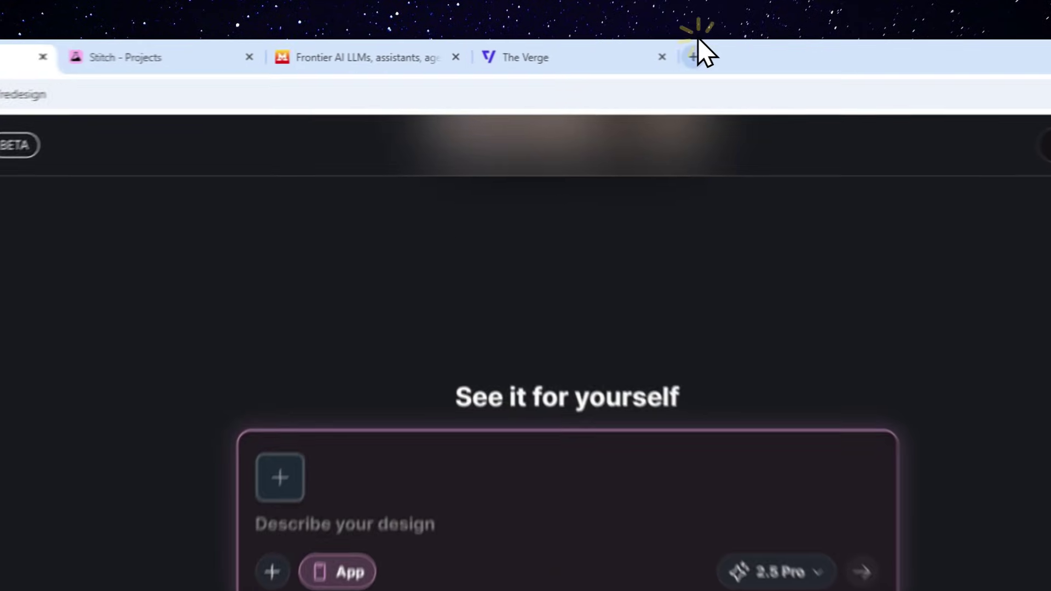
Step: Open stitch.withgoogle.com in a new tab, then bring The Verge homepage to the front
key(ctrl+t)
text(stitch.withgoogle.com)
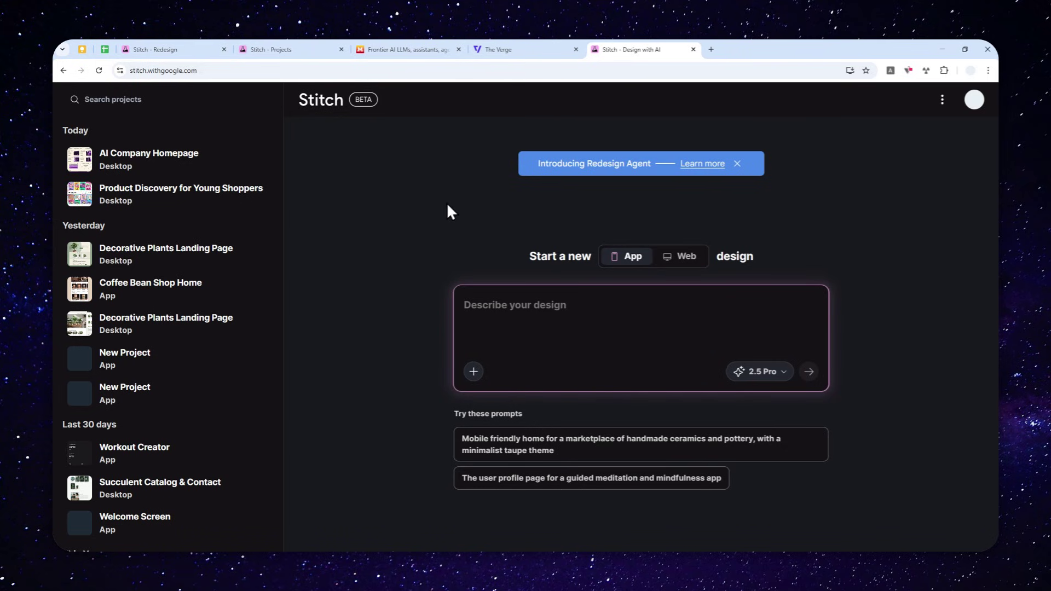
click(522, 48)
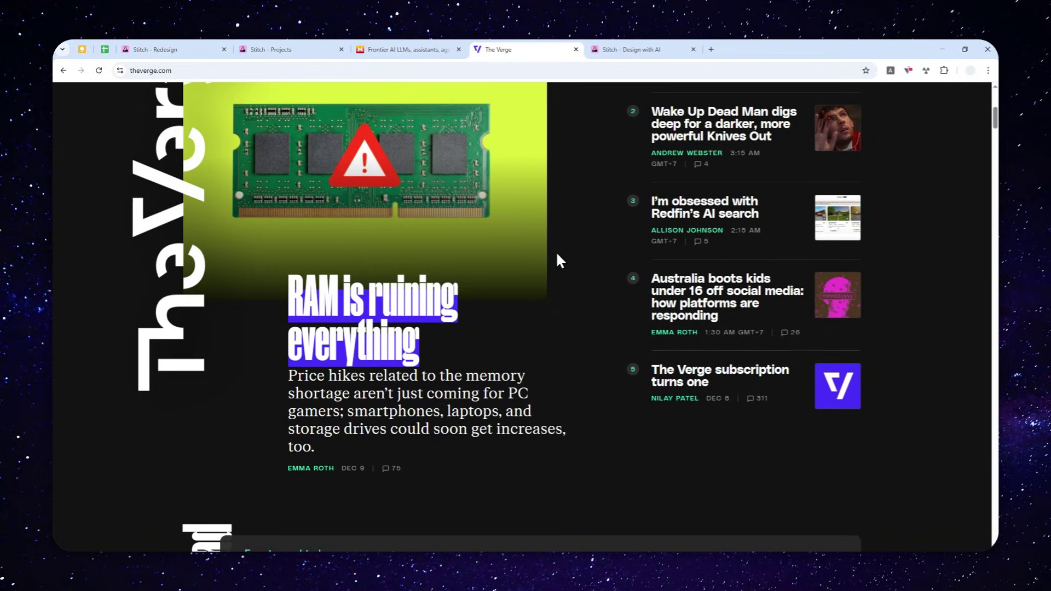
Step: Scroll through The Verge homepage to look over its current layout
scroll(567, 244, up, 3)
scroll(563, 231, down, 10)
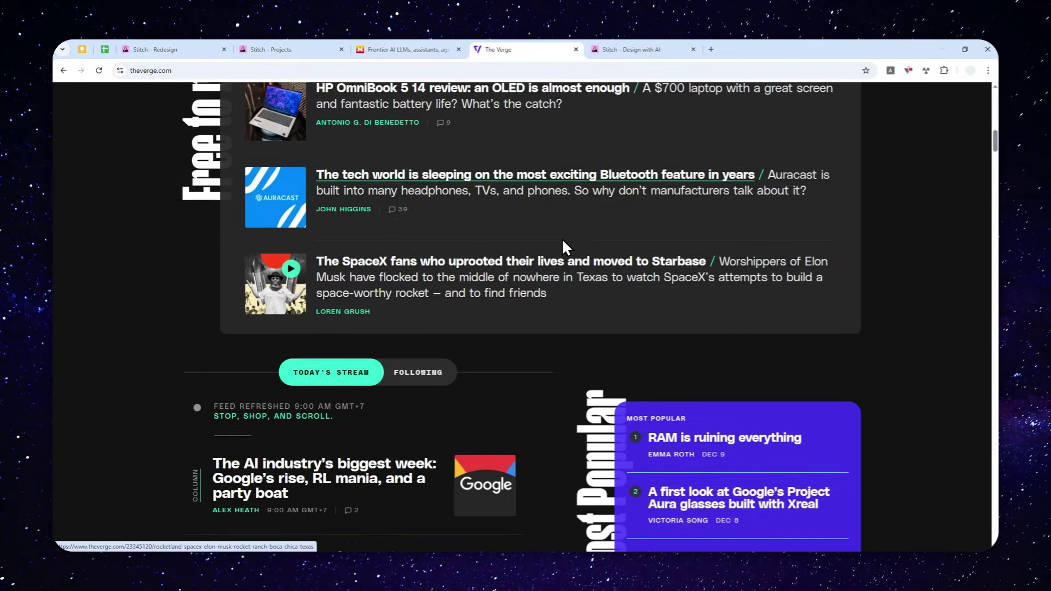
scroll(561, 241, down, 5)
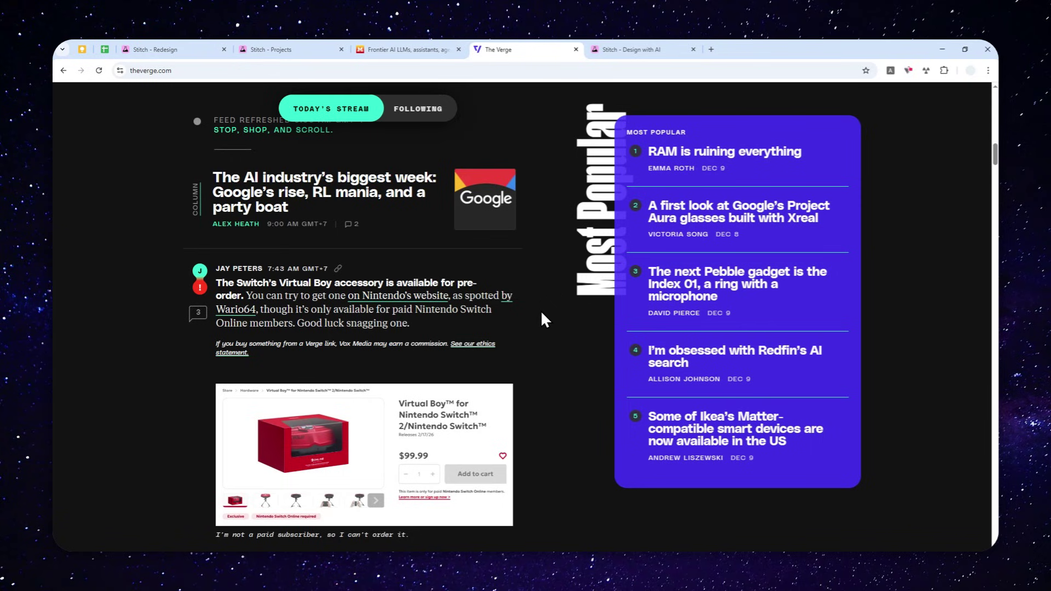
scroll(553, 290, down, 5)
scroll(541, 281, down, 5)
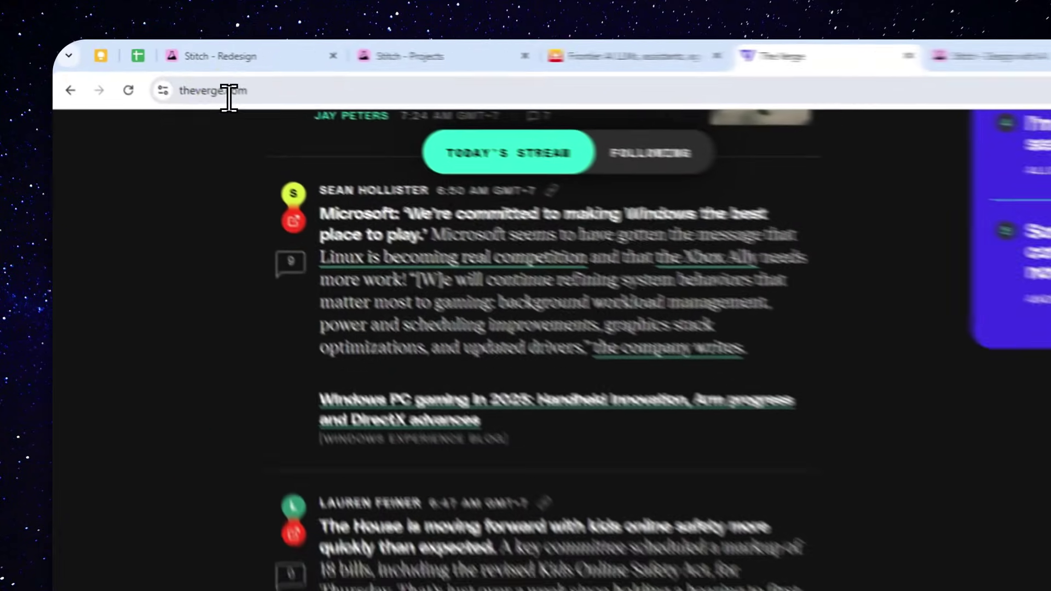
Step: Copy the theverge.com address and return to the Stitch start page
click(139, 68)
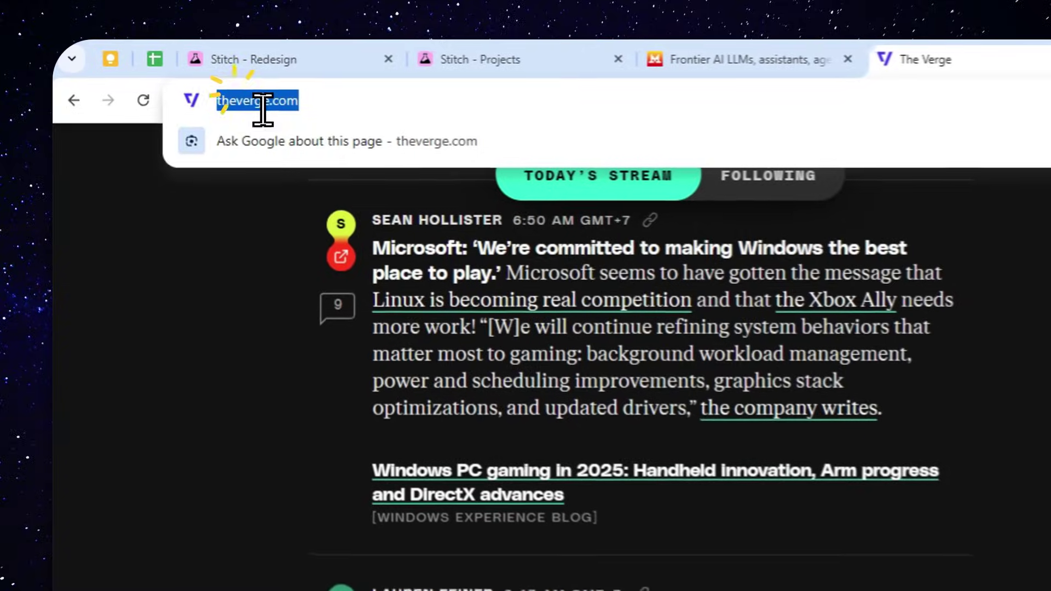
right_click(239, 94)
click(344, 277)
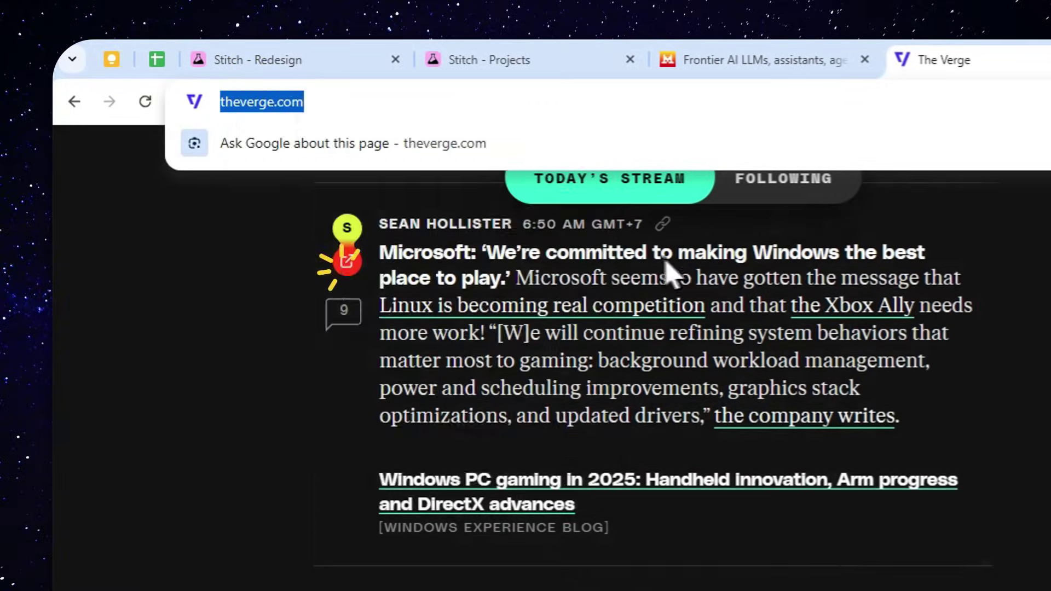
click(780, 51)
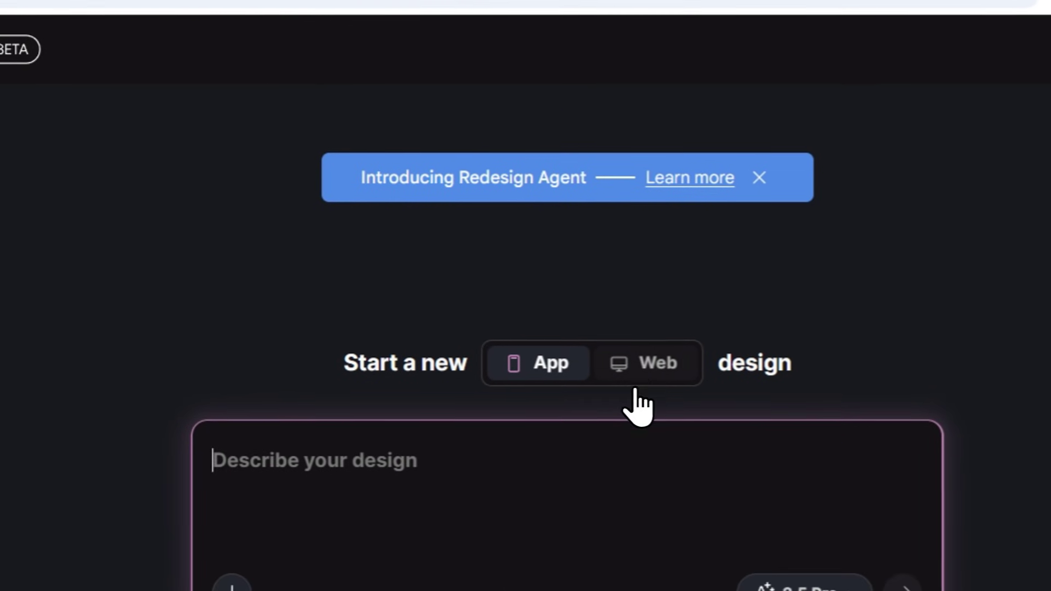
Step: Start a new Web design with the generation mode set to Redesign
click(633, 408)
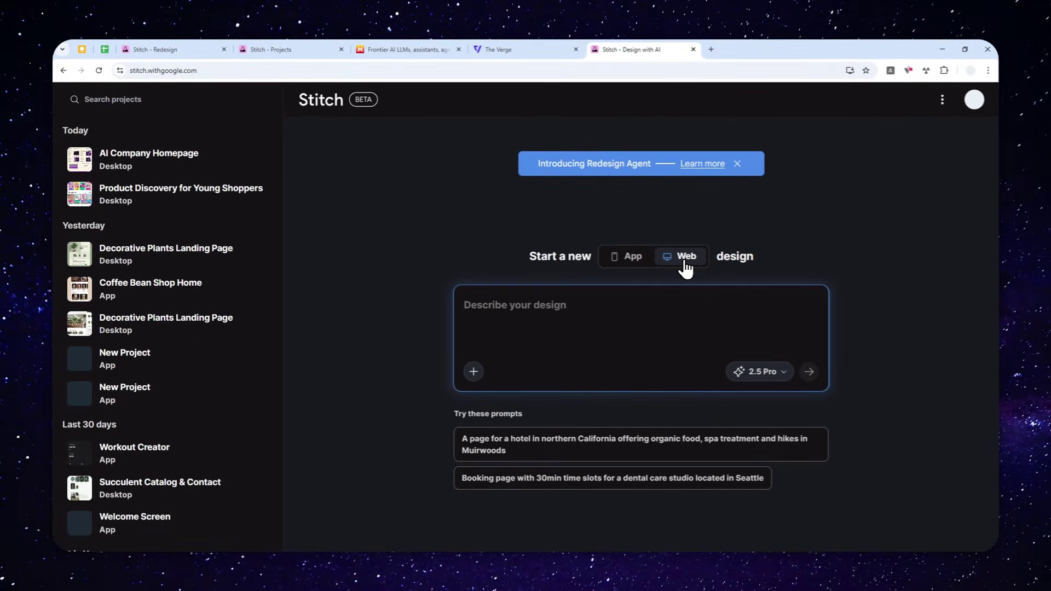
click(736, 373)
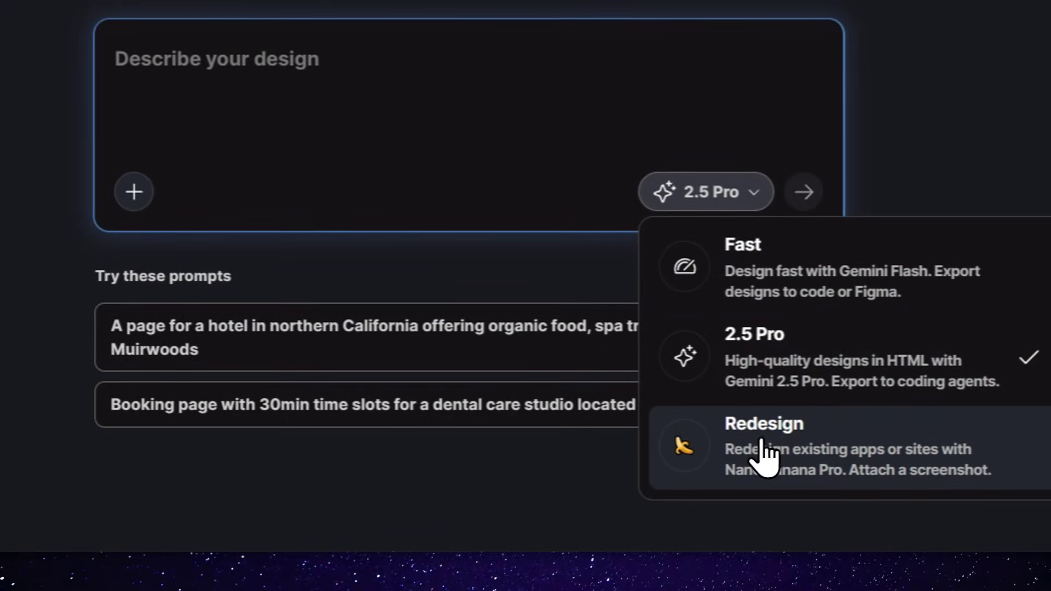
click(763, 457)
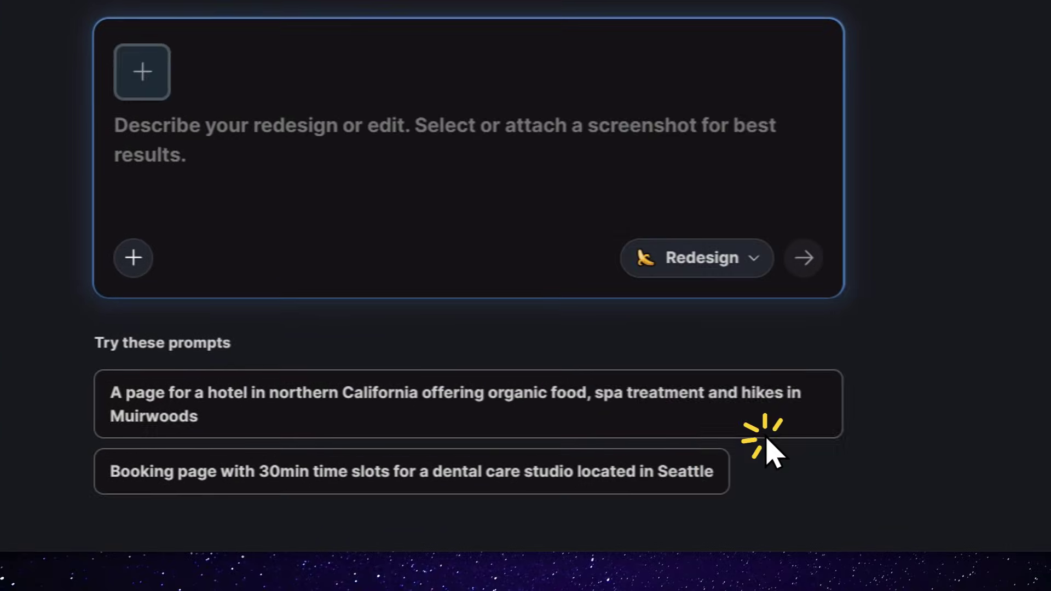
Step: Attach The Verge's homepage address as the Website URL source
click(133, 258)
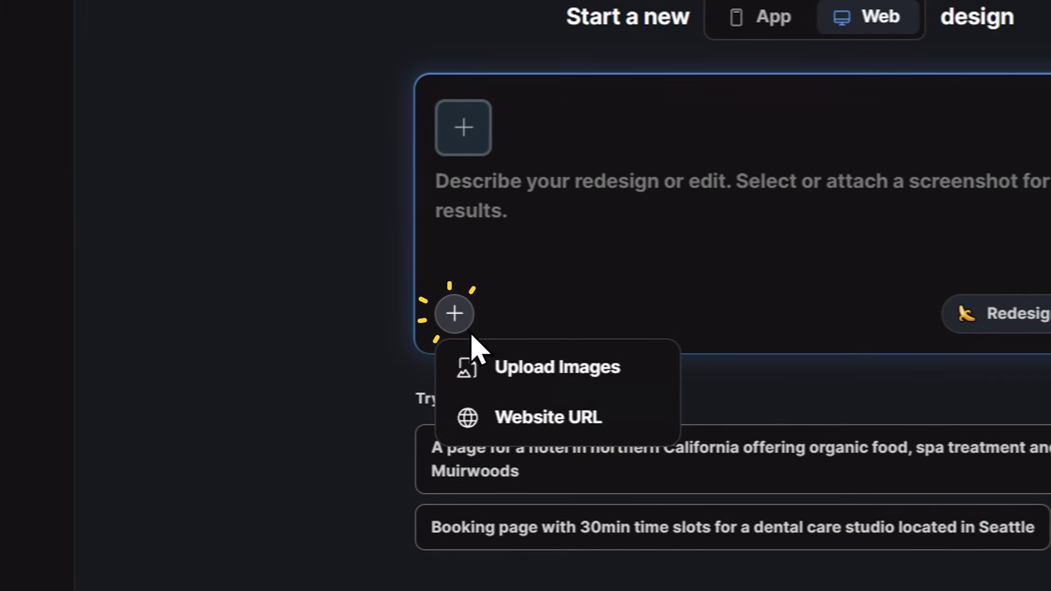
click(513, 421)
right_click(559, 313)
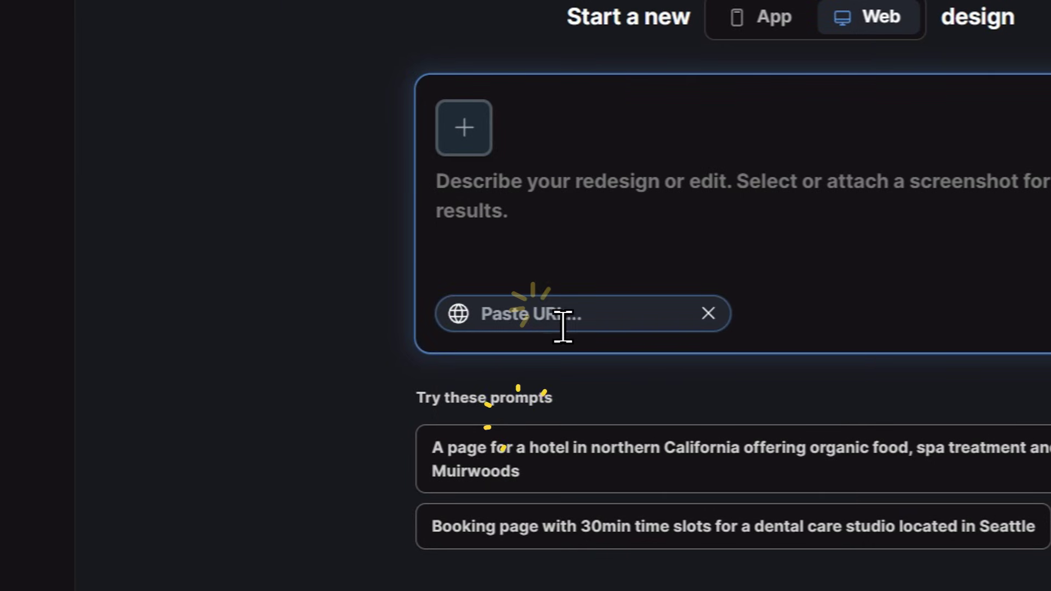
click(602, 87)
click(550, 241)
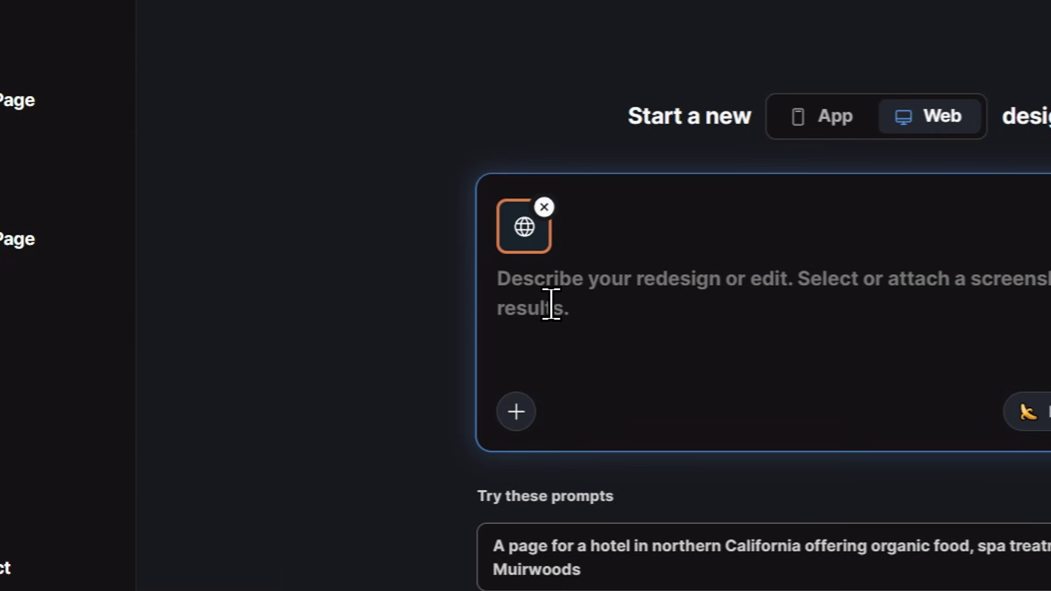
Step: Paste the request: switch from dark to light theme, declutter, and use Material UI
key(ctrl+space)
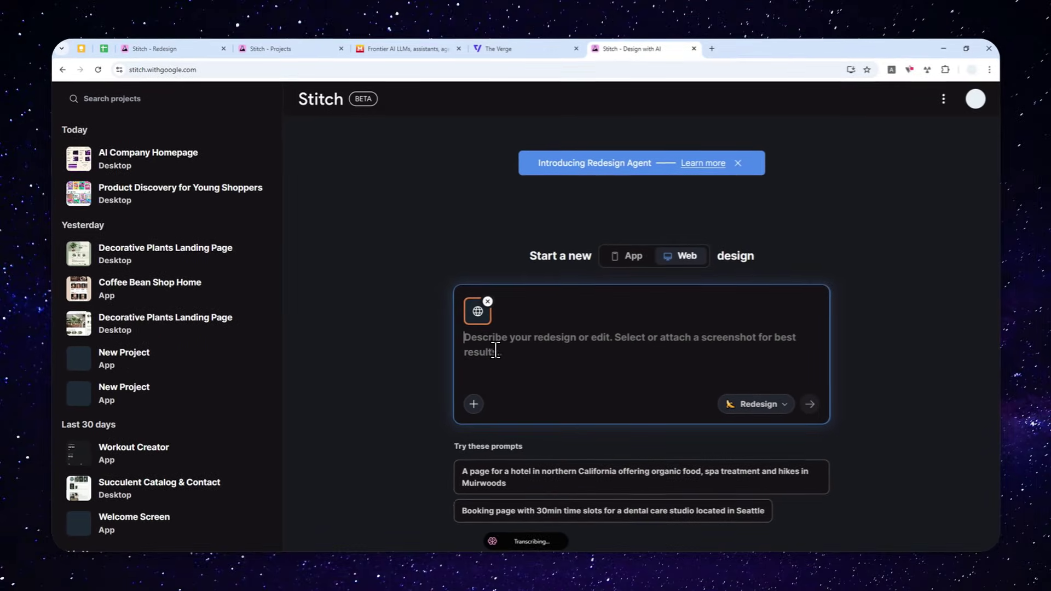
key(ctrl+v)
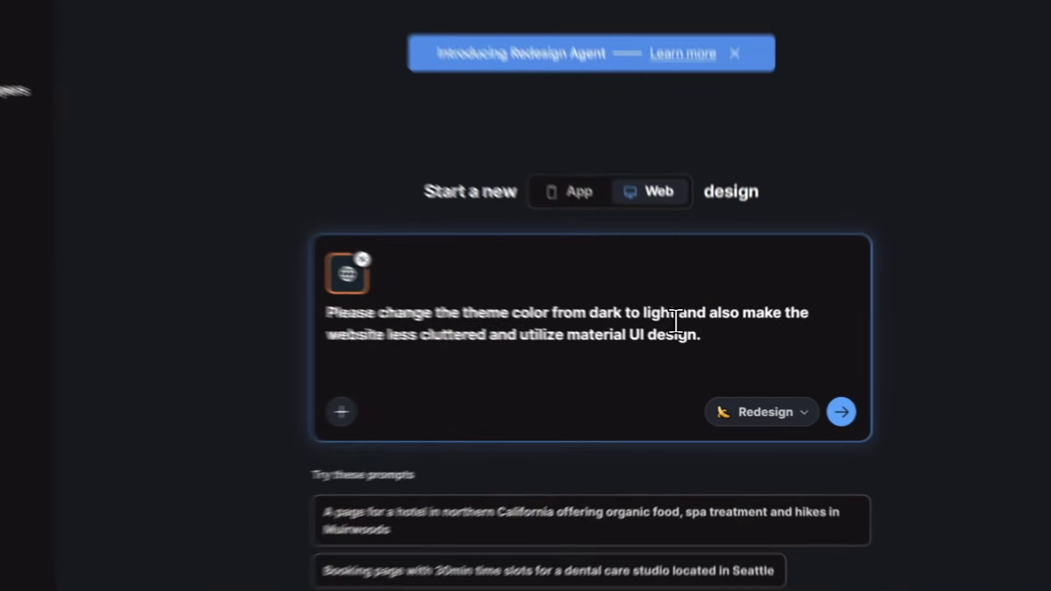
click(688, 337)
click(363, 324)
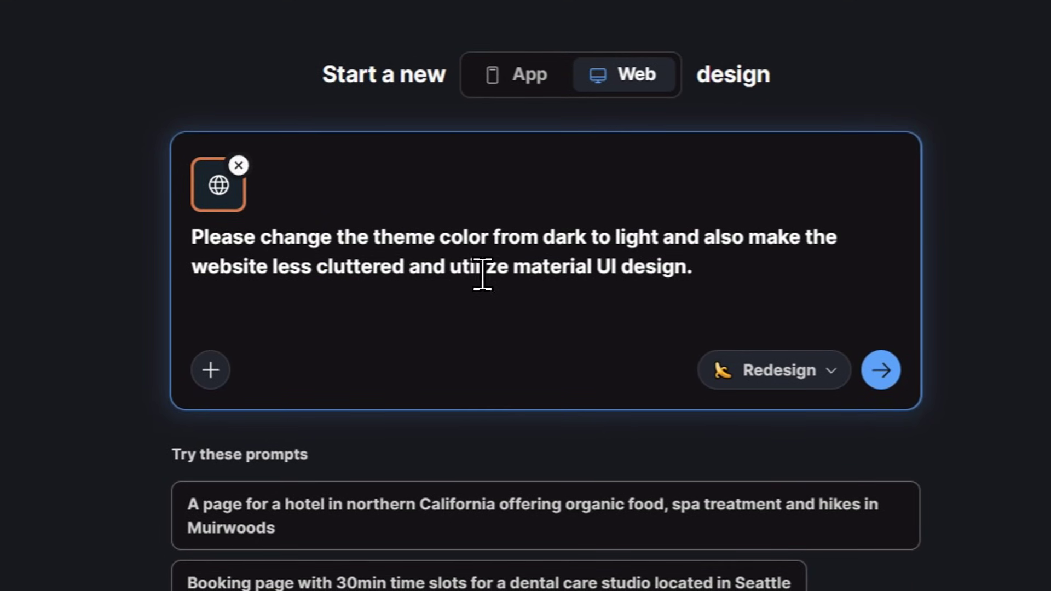
Step: Send the redesign request, then switch to the mistral.ai homepage while it generates
click(881, 370)
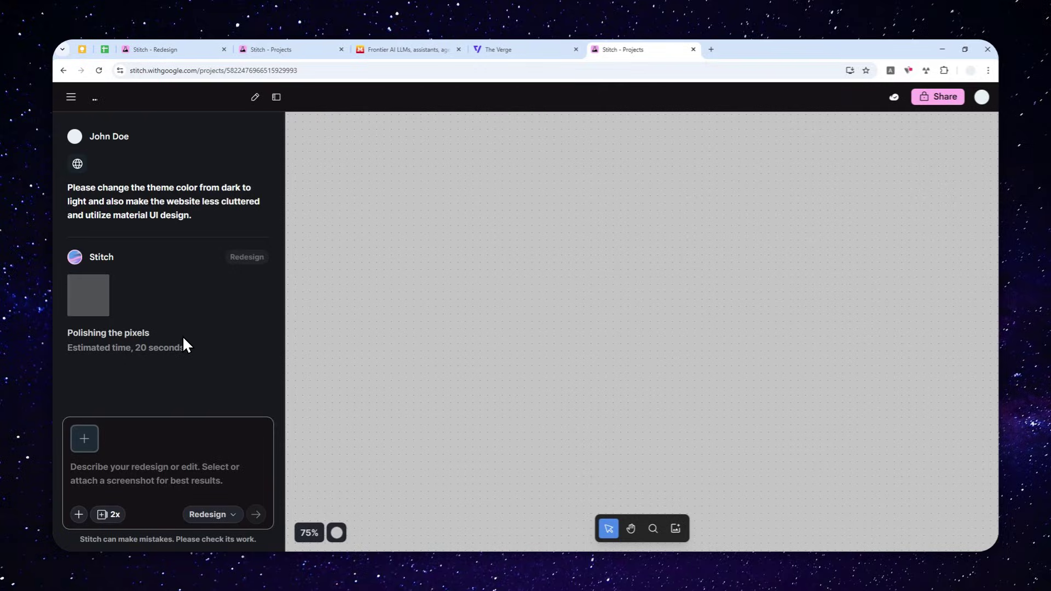
click(101, 470)
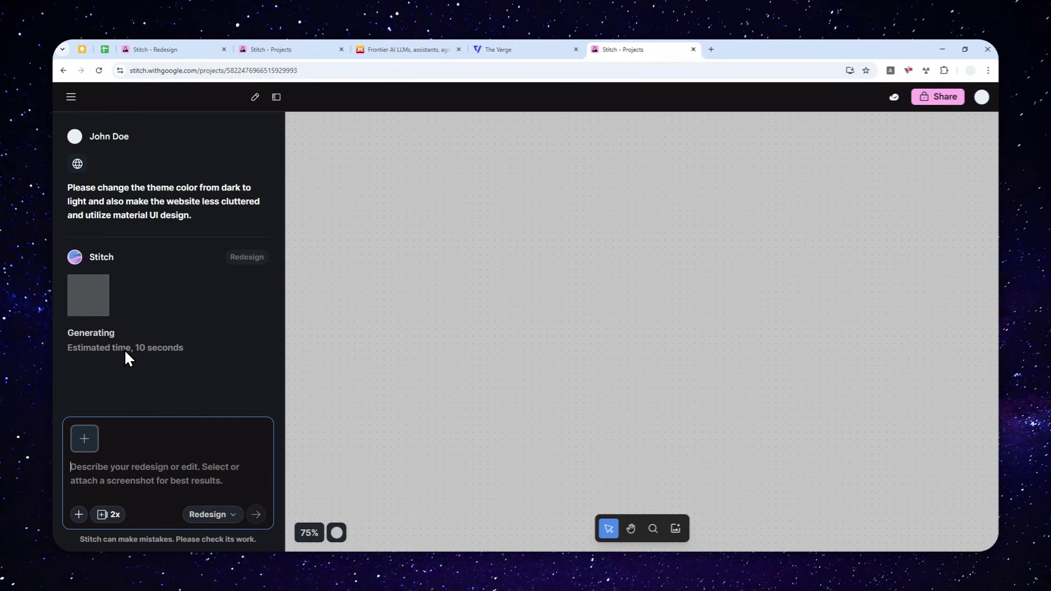
click(397, 49)
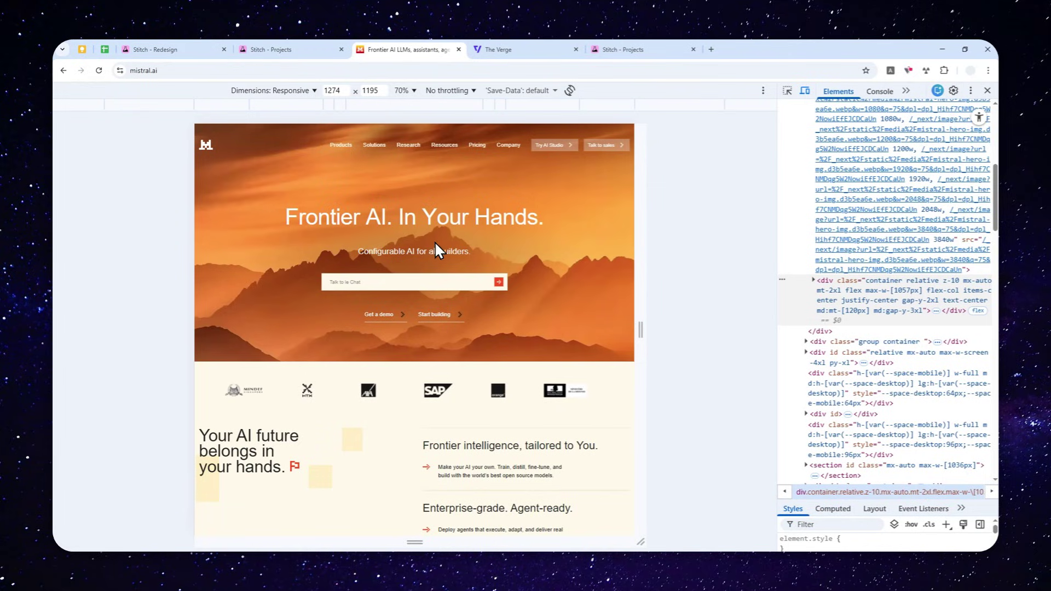
Step: Switch to The Verge and scroll its dark news stream down to the Capitol story
scroll(435, 242, down, 3)
click(507, 49)
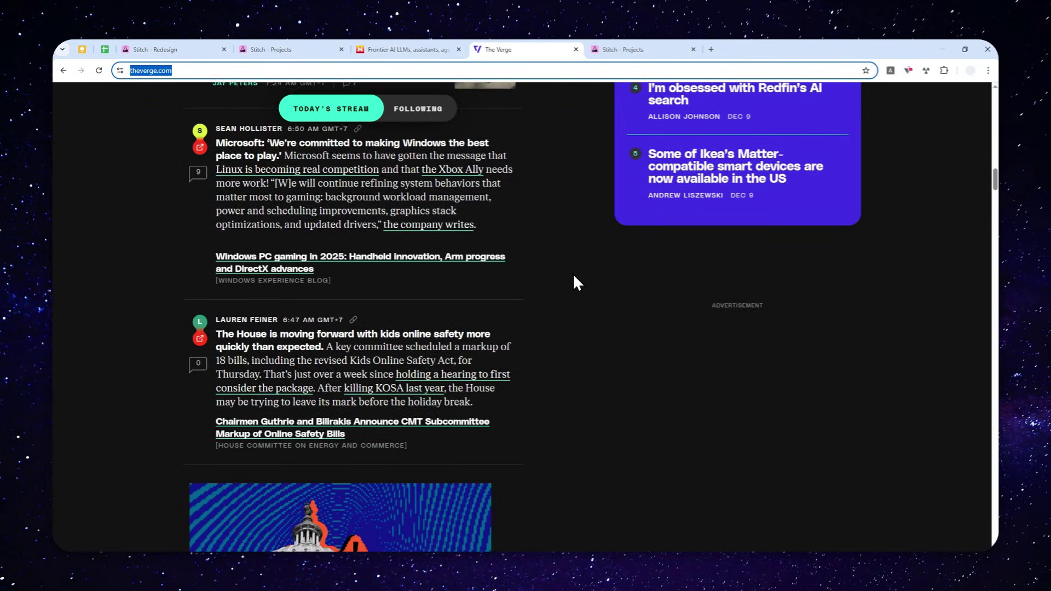
scroll(572, 274, down, 4)
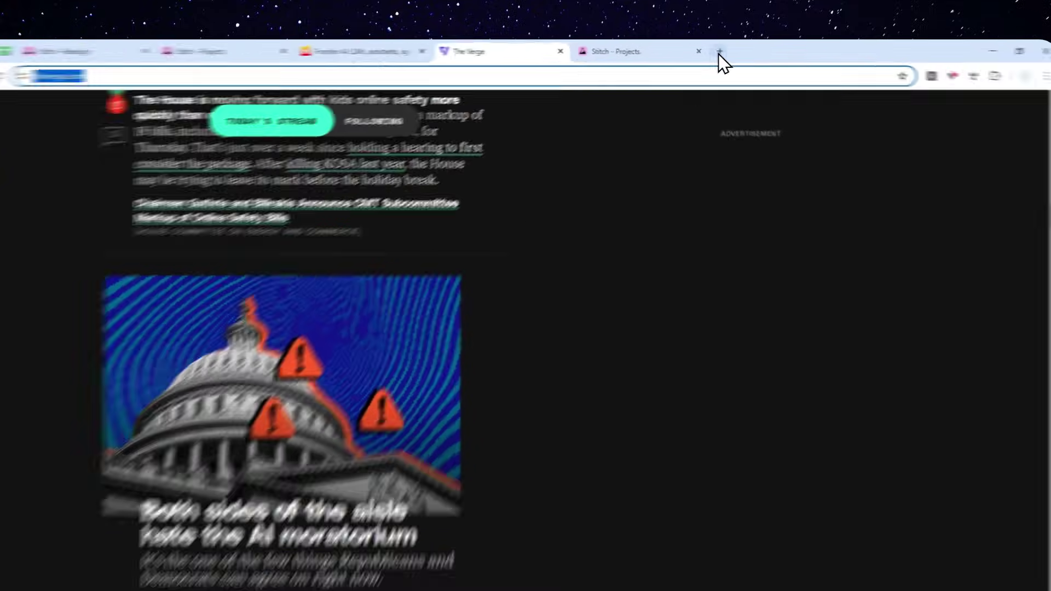
Step: Search 'goefullpage' in a new tab, open the GoFullPage Web Store listing, then return to Stitch
click(711, 49)
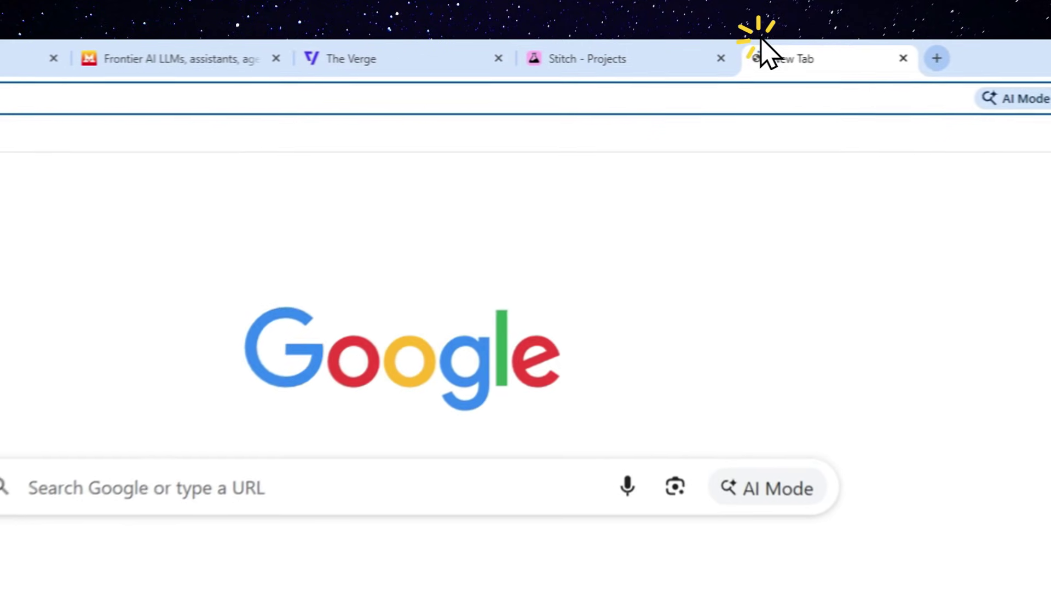
text(goefullpage)
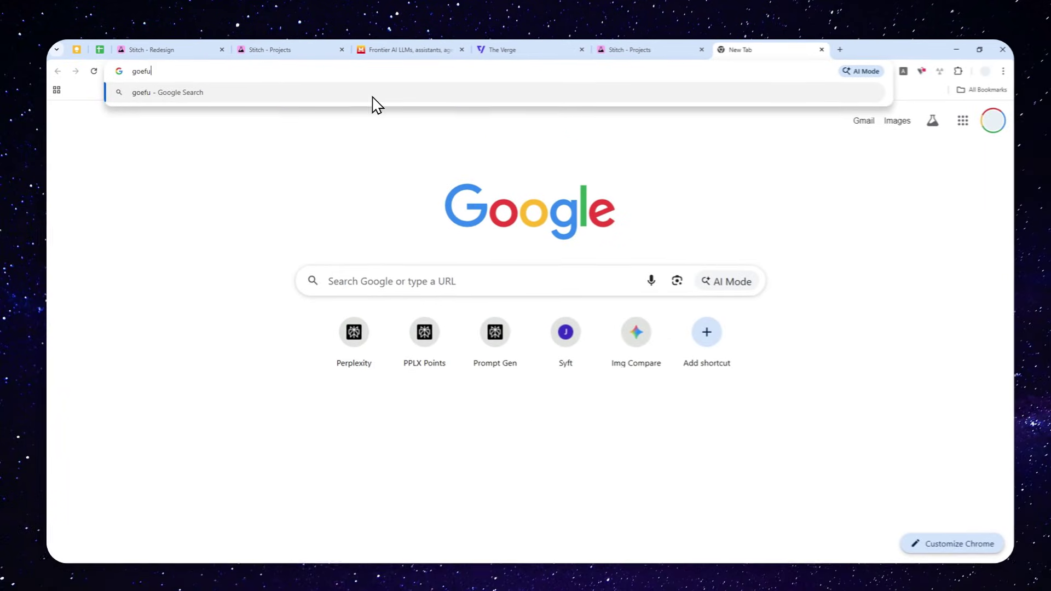
key(Return)
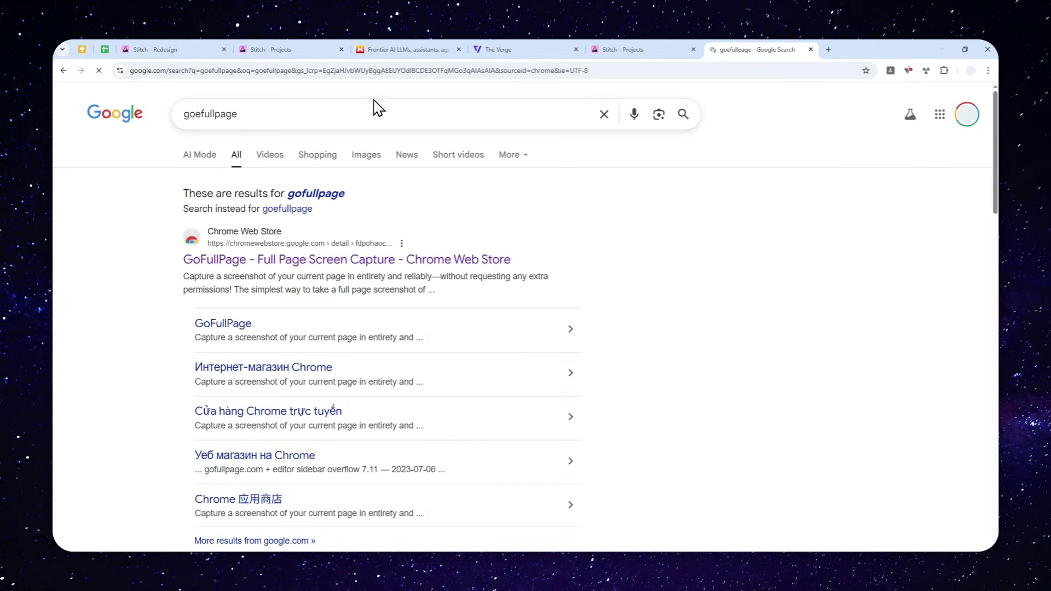
click(243, 261)
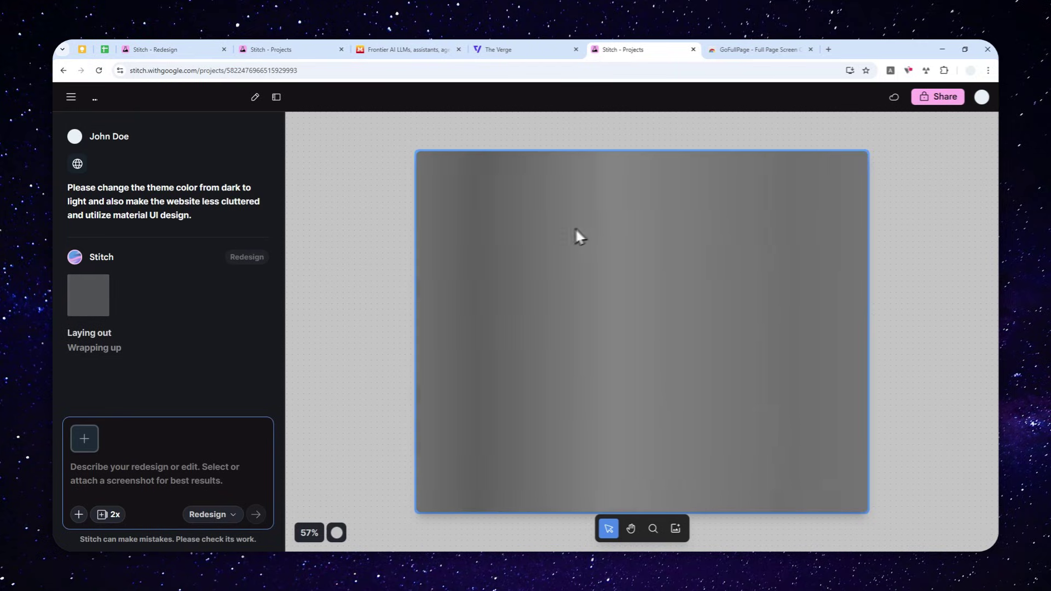
click(742, 47)
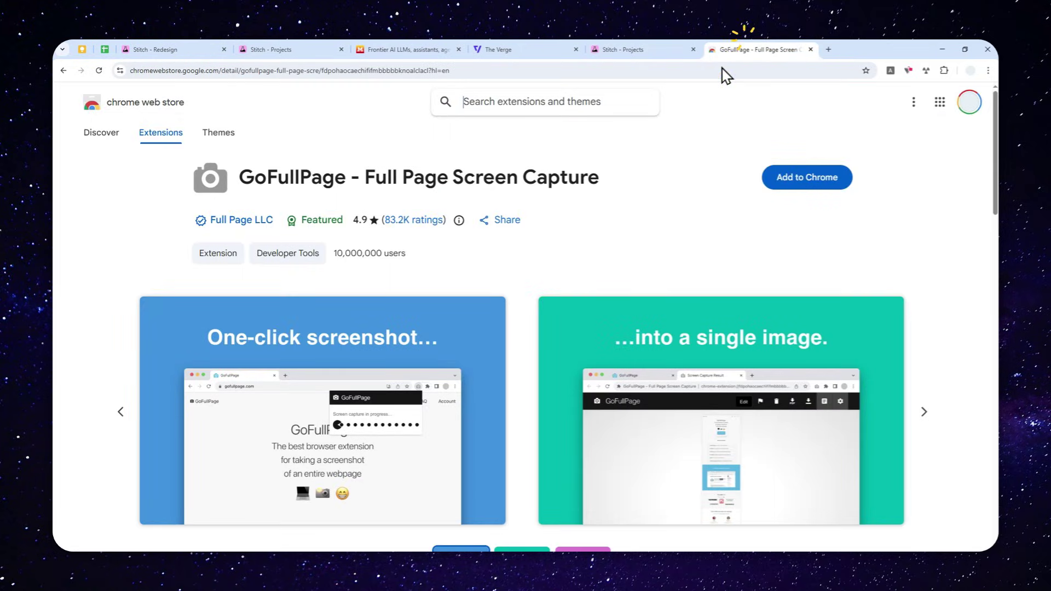
click(638, 46)
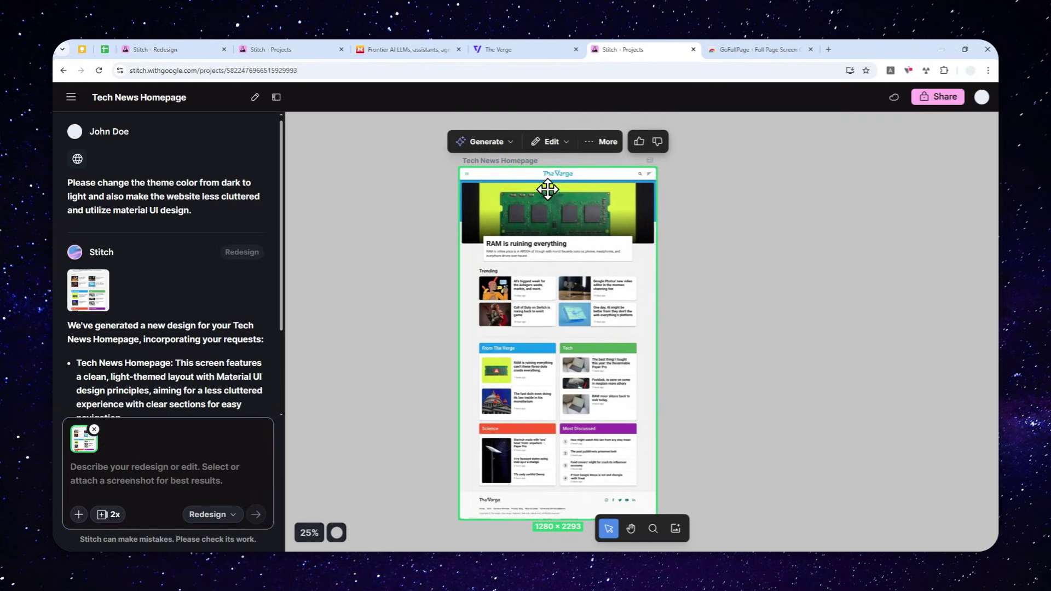
Step: Zoom into the light Tech News Homepage redesign and compare it with the original Verge page
scroll(547, 206, up, 3)
scroll(553, 211, up, 2)
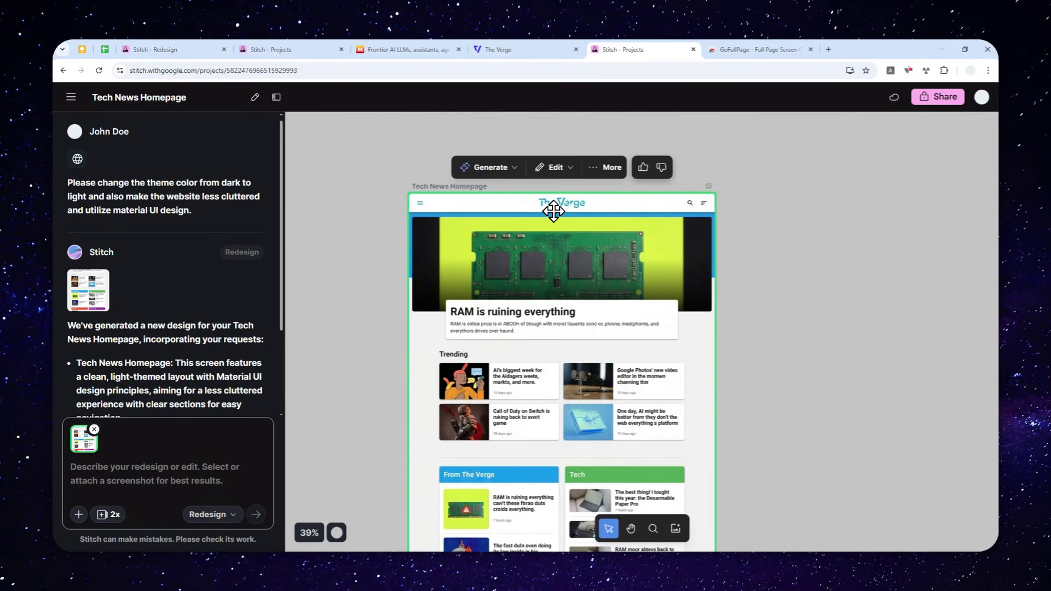
scroll(549, 264, up, 2)
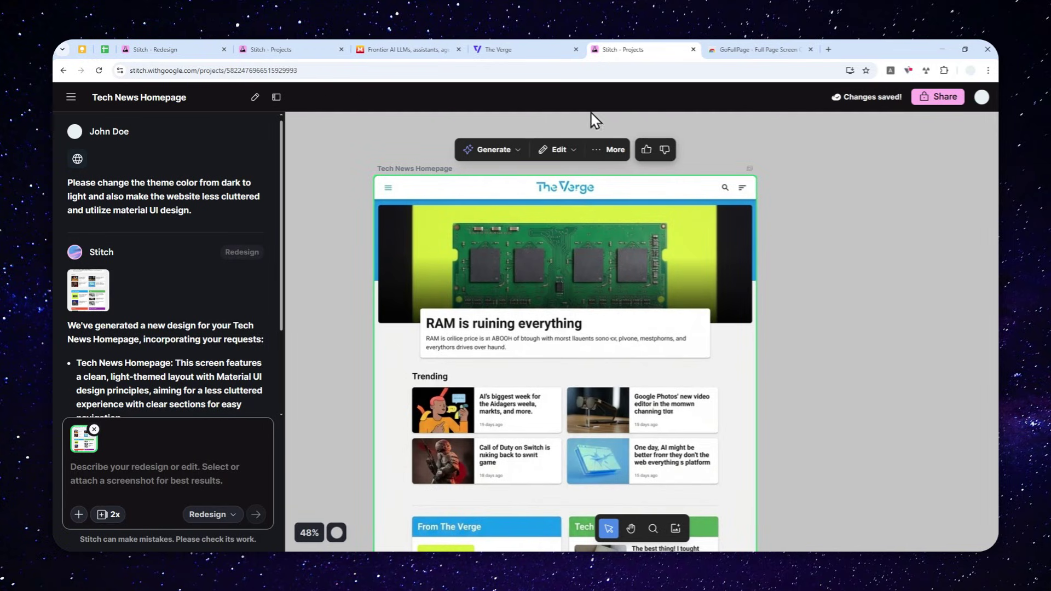
click(503, 50)
scroll(534, 288, up, 10)
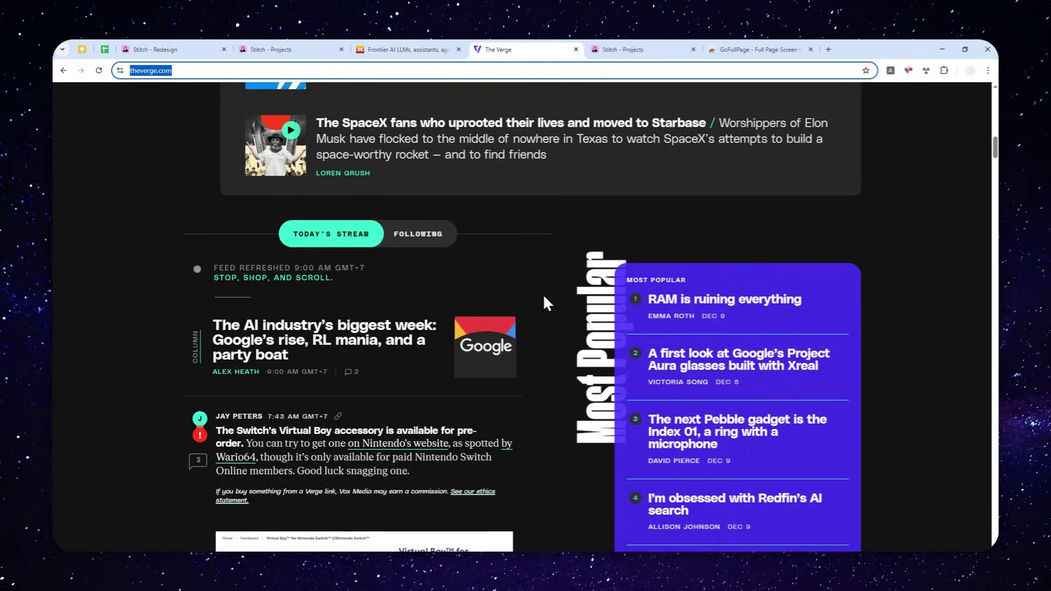
scroll(543, 294, up, 10)
click(641, 48)
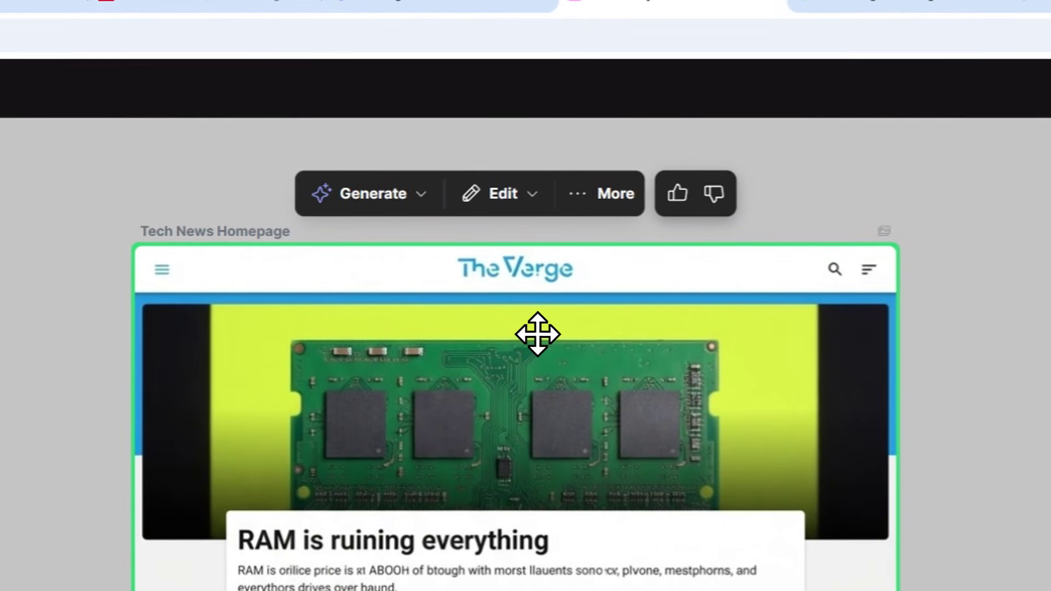
Step: Annotate the header with the note 'change the navigation bar to black'
click(506, 194)
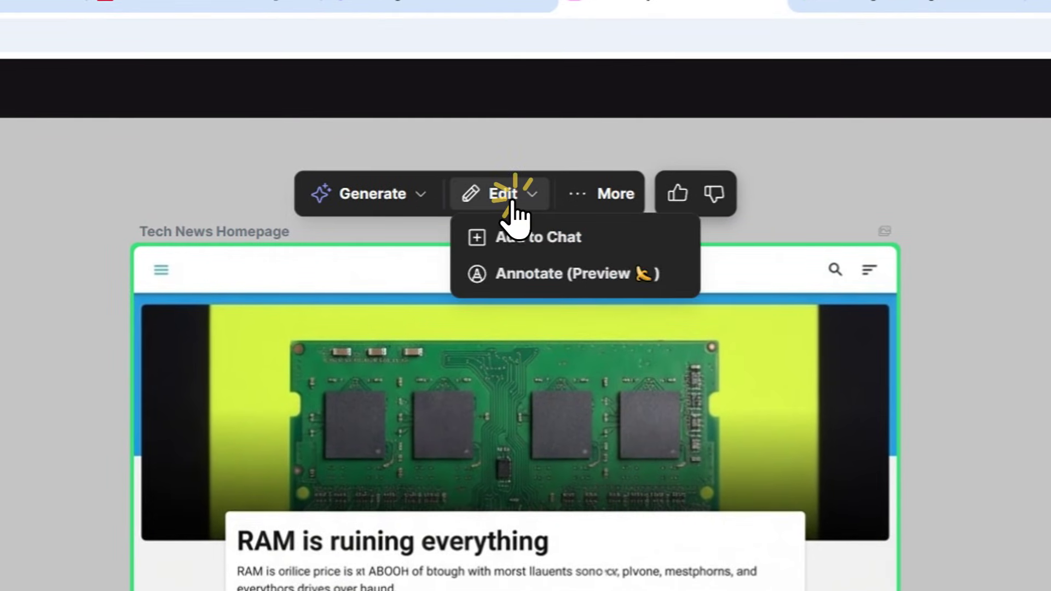
click(516, 276)
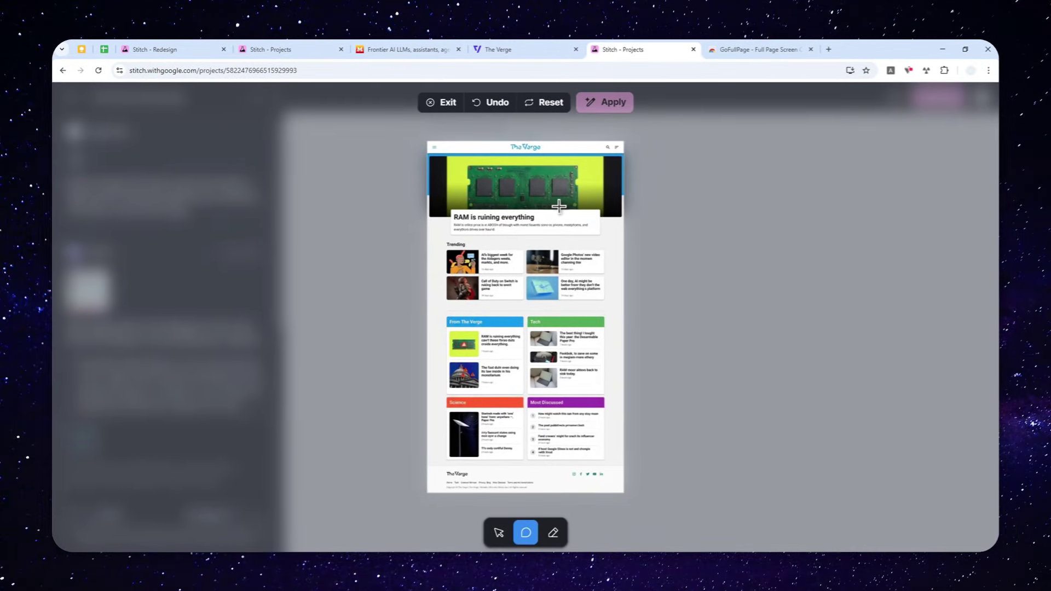
drag(623, 155, 622, 155)
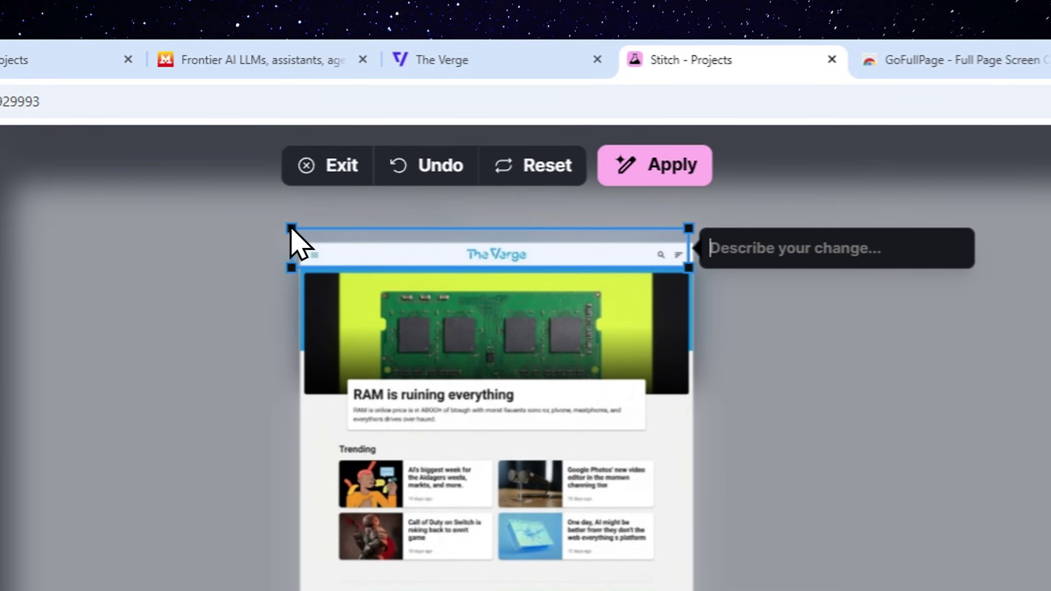
text(change the naviga)
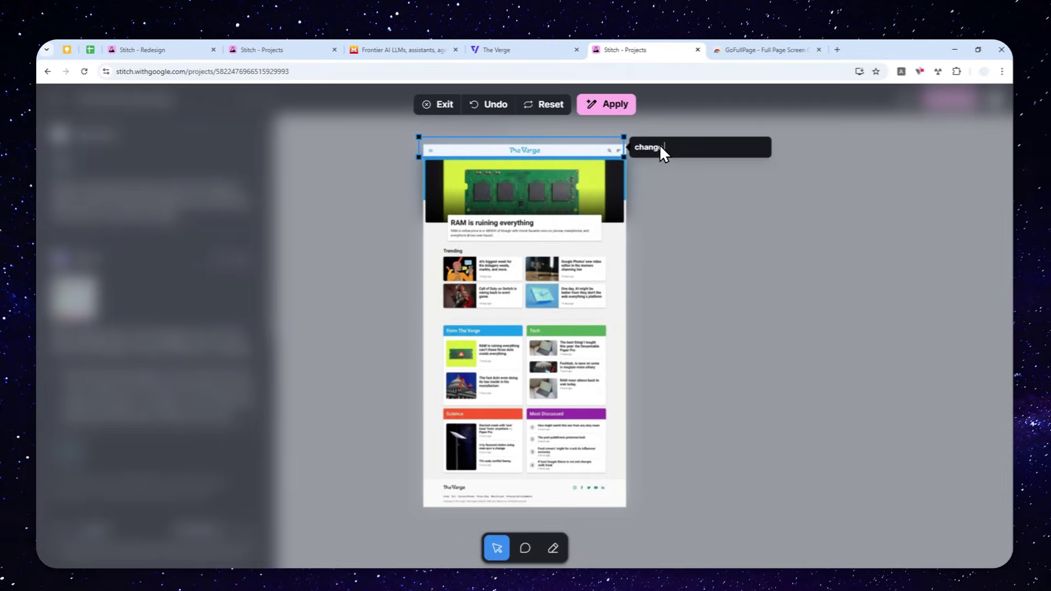
text(tion bar to black)
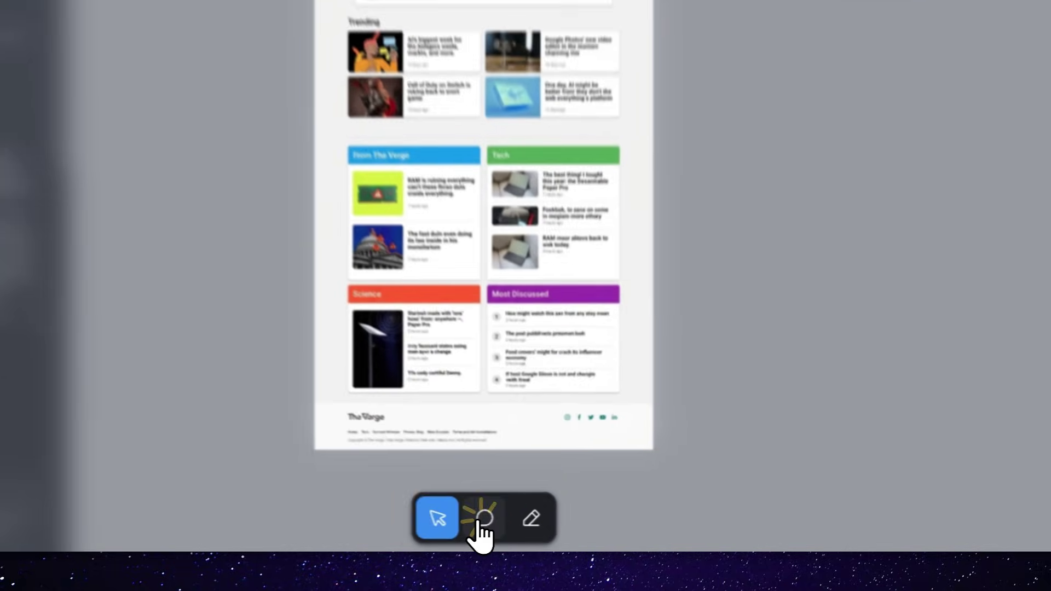
click(526, 532)
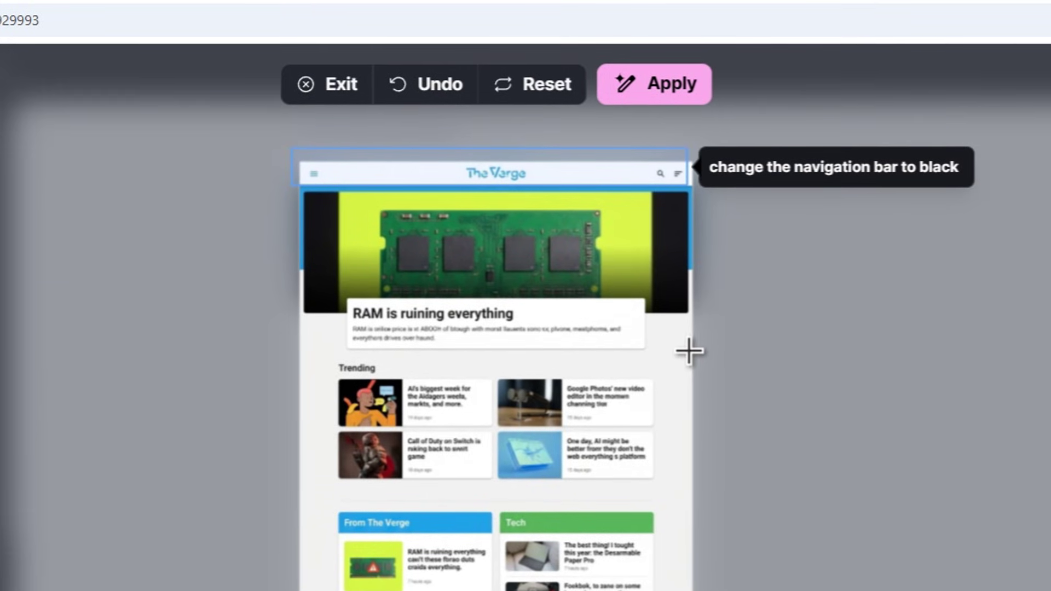
Step: Mark the hero image and headline card with the note 'make the hero section two column.'
drag(682, 334, 491, 312)
drag(383, 306, 299, 188)
click(865, 273)
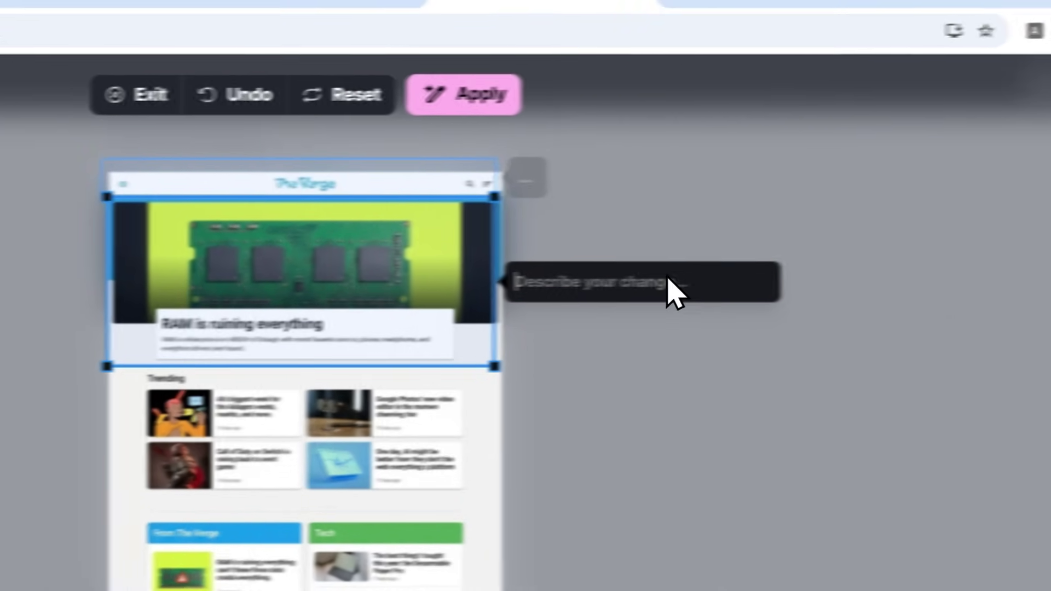
text(make the hero)
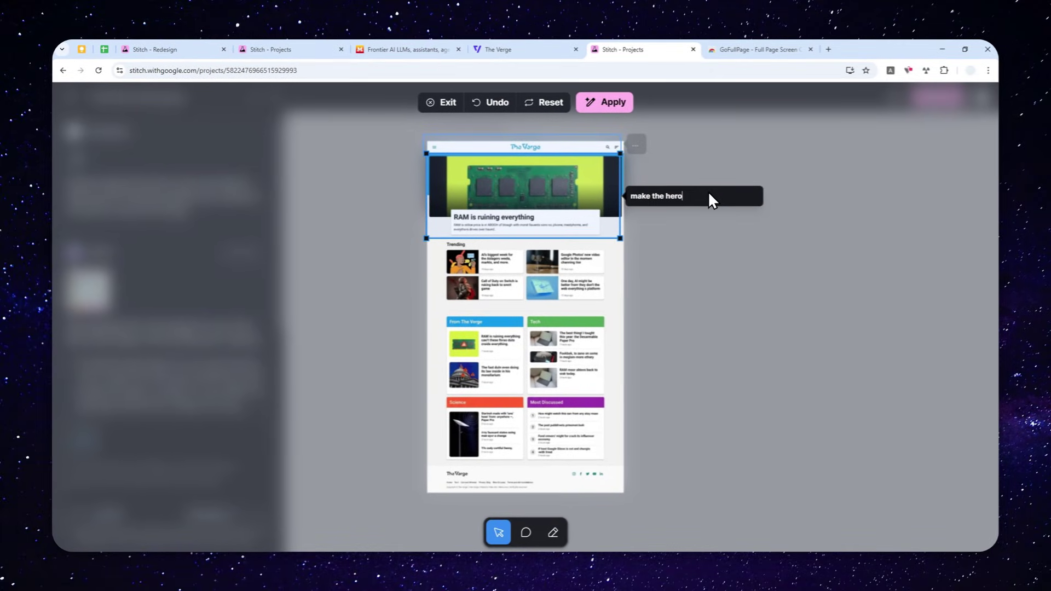
text( section two c)
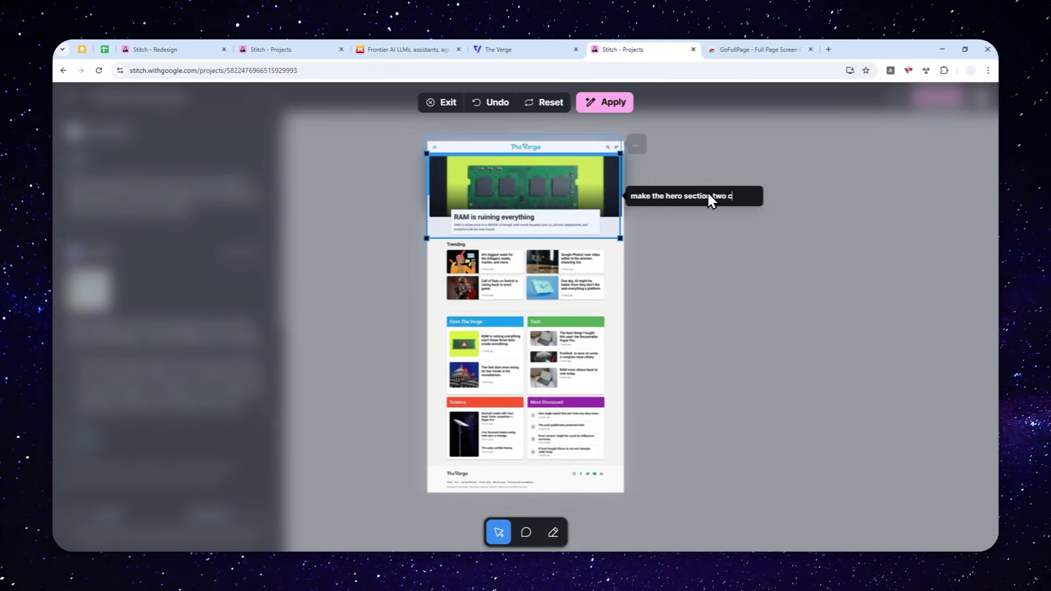
text(olumn.)
key(Return)
click(634, 198)
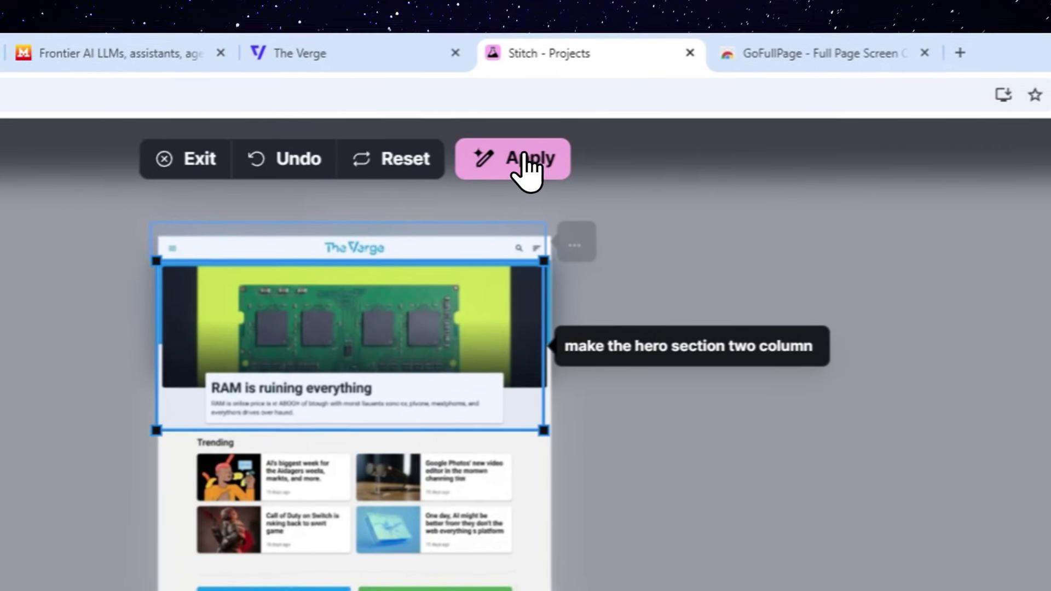
Step: Apply both annotations so a black-navigation-bar Tech News Homepage generates beside the original
click(523, 158)
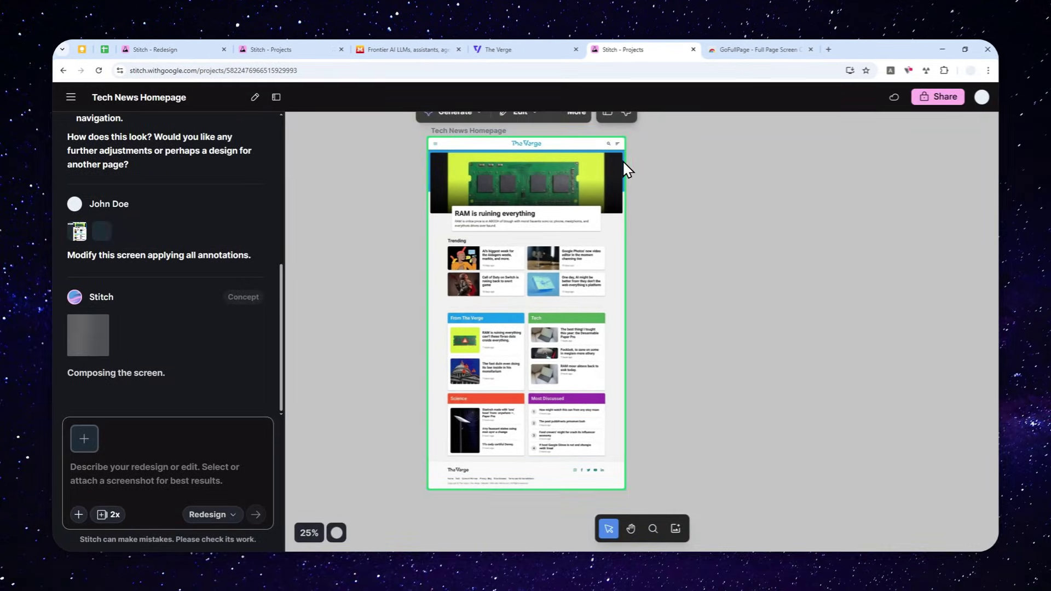
click(682, 197)
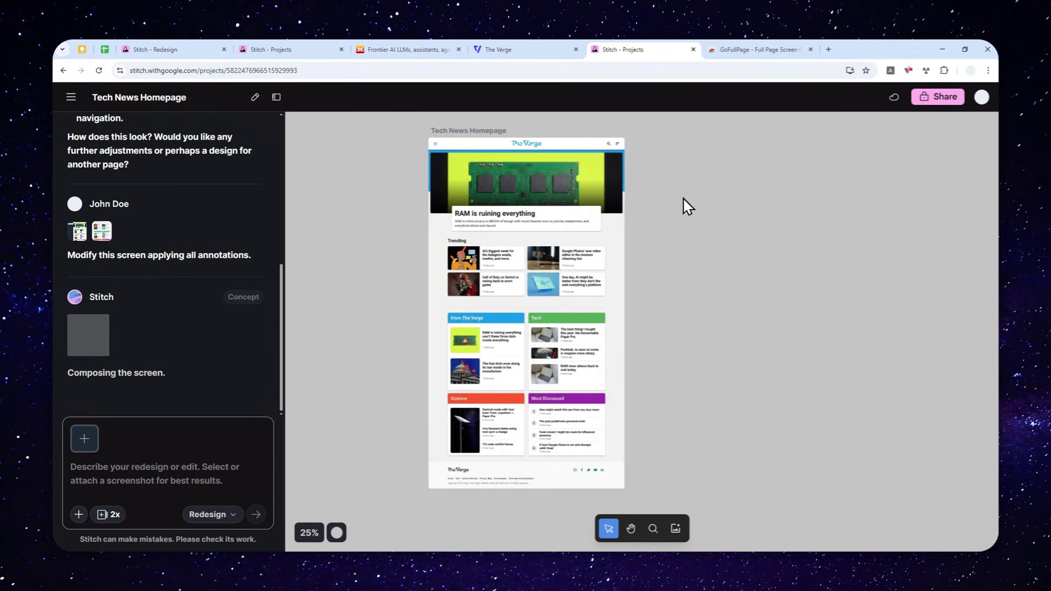
scroll(686, 213, up, 3)
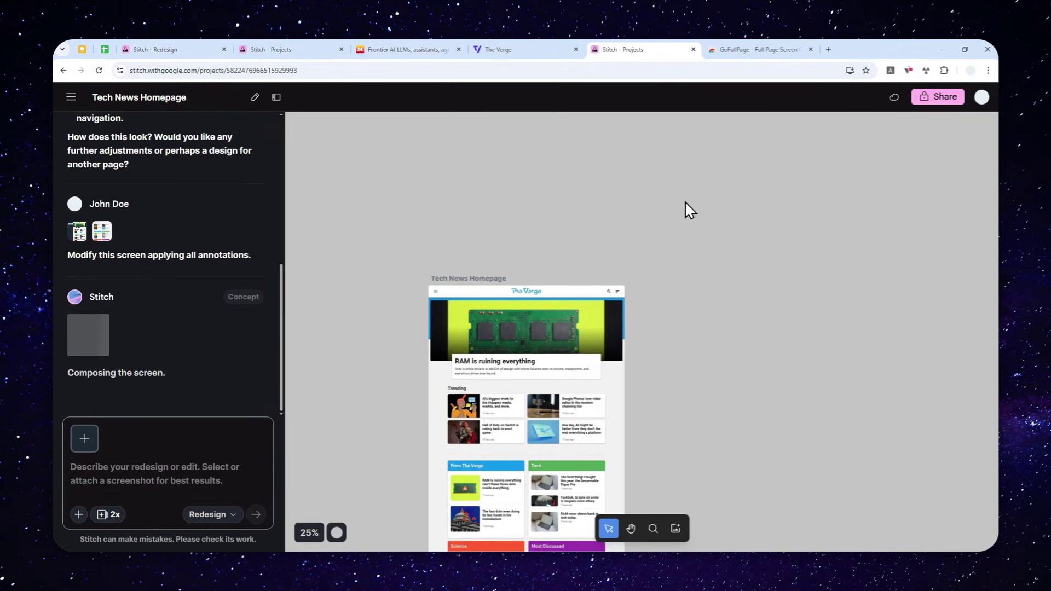
scroll(629, 224, down, 3)
click(621, 218)
scroll(620, 221, up, 2)
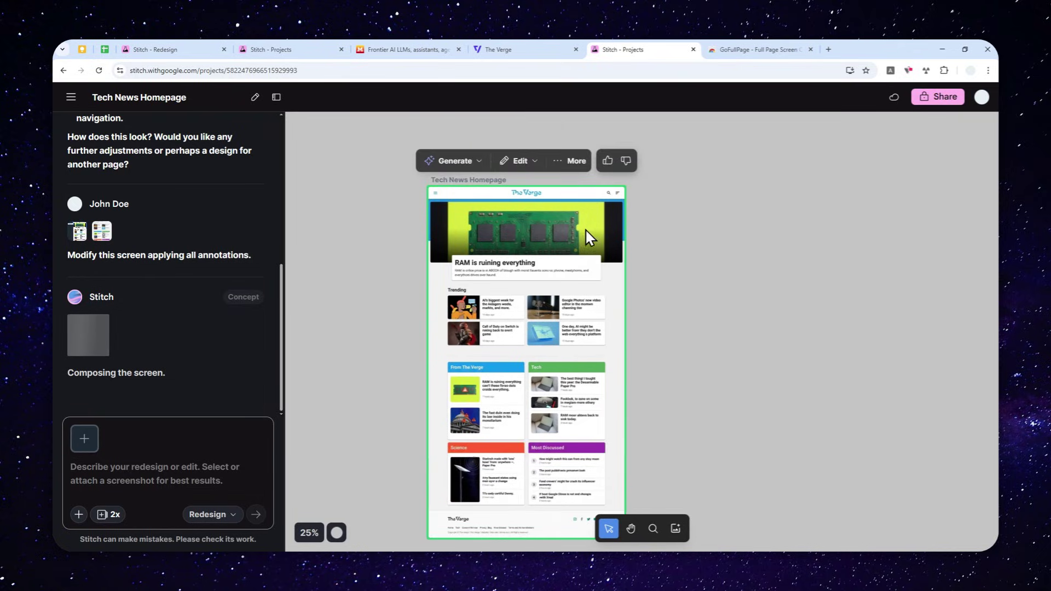
click(369, 462)
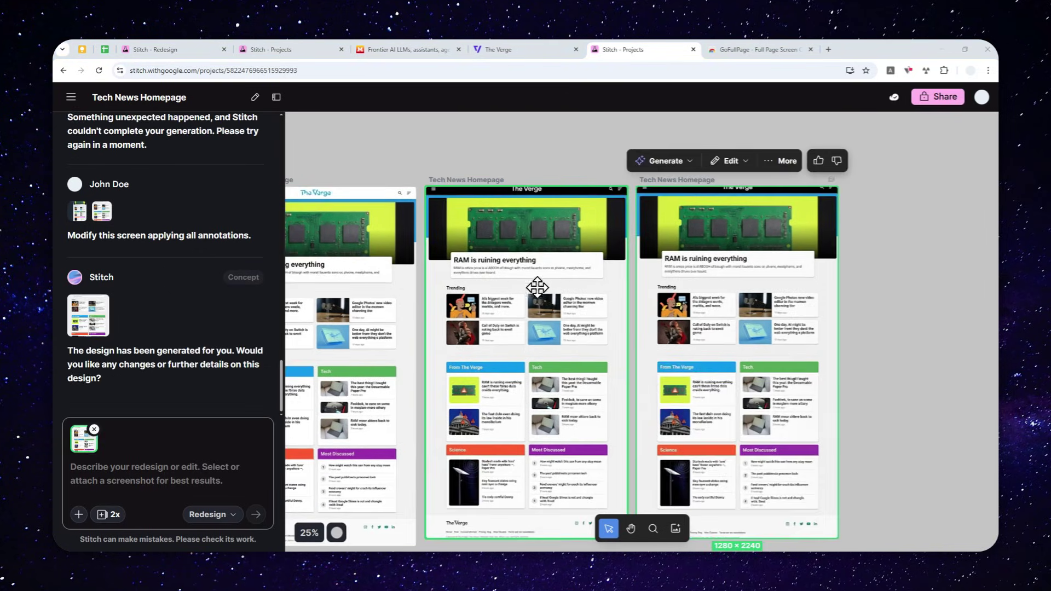
Step: Zoom in to about 44% on the new black-header Tech News Homepage and select it
scroll(535, 240, up, 5)
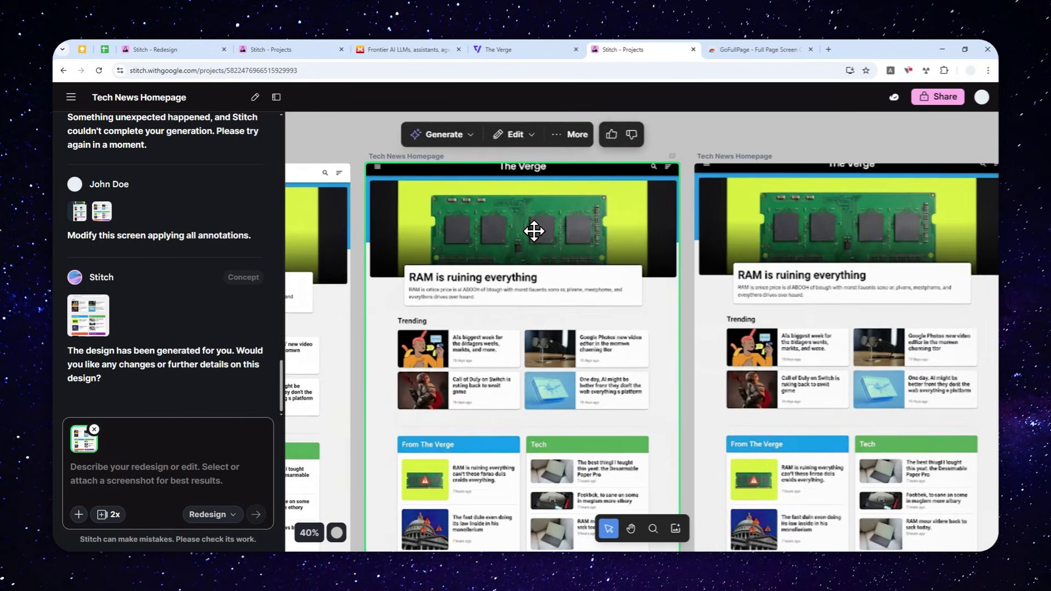
scroll(535, 227, down, 2)
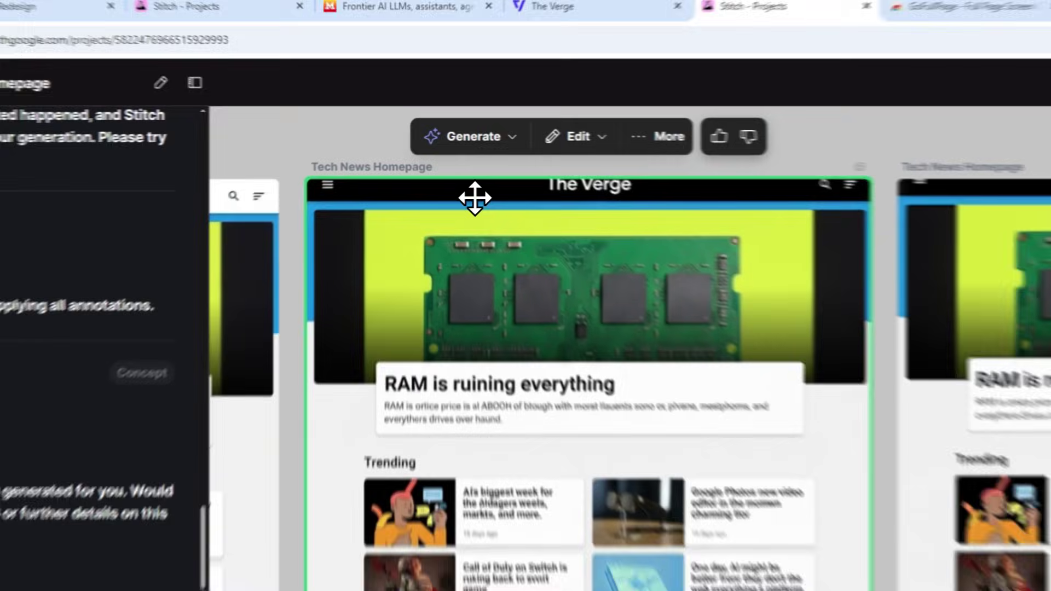
click(492, 167)
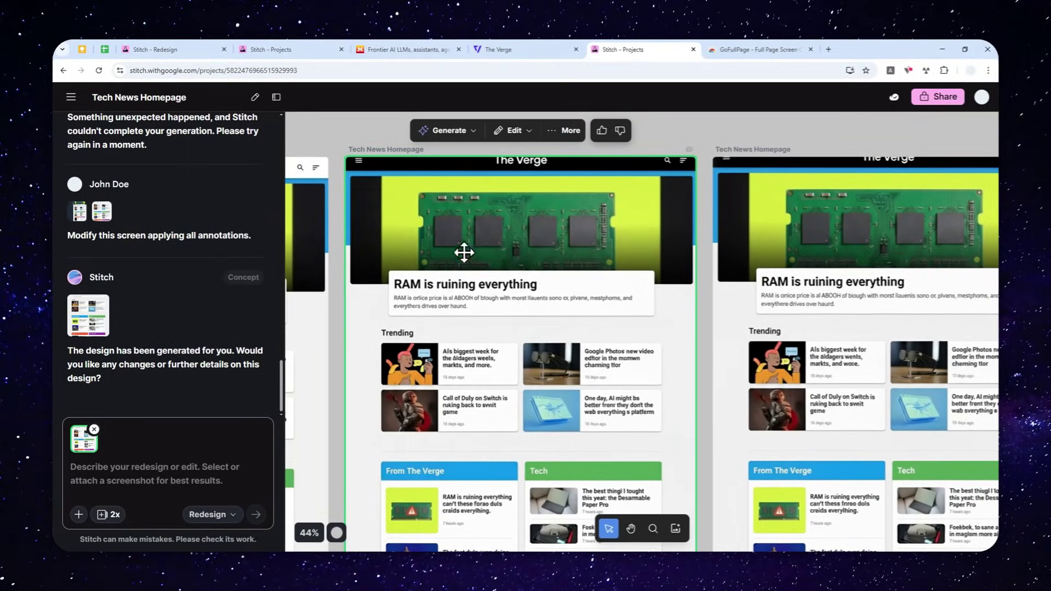
scroll(187, 196, up, 1)
click(121, 167)
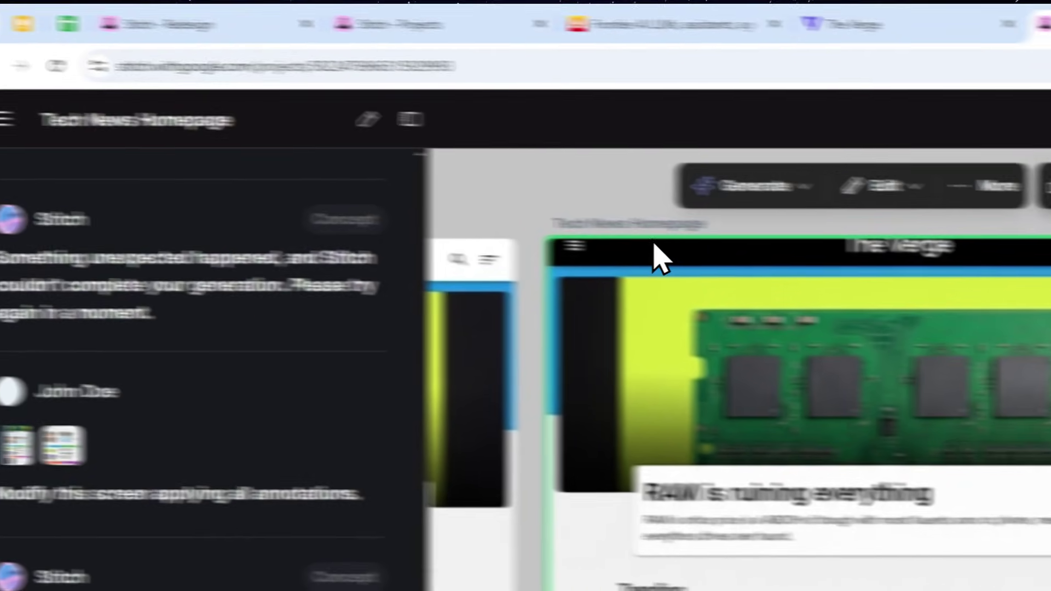
Step: Request a Code version of the black-header homepage design from the Generate options
click(889, 196)
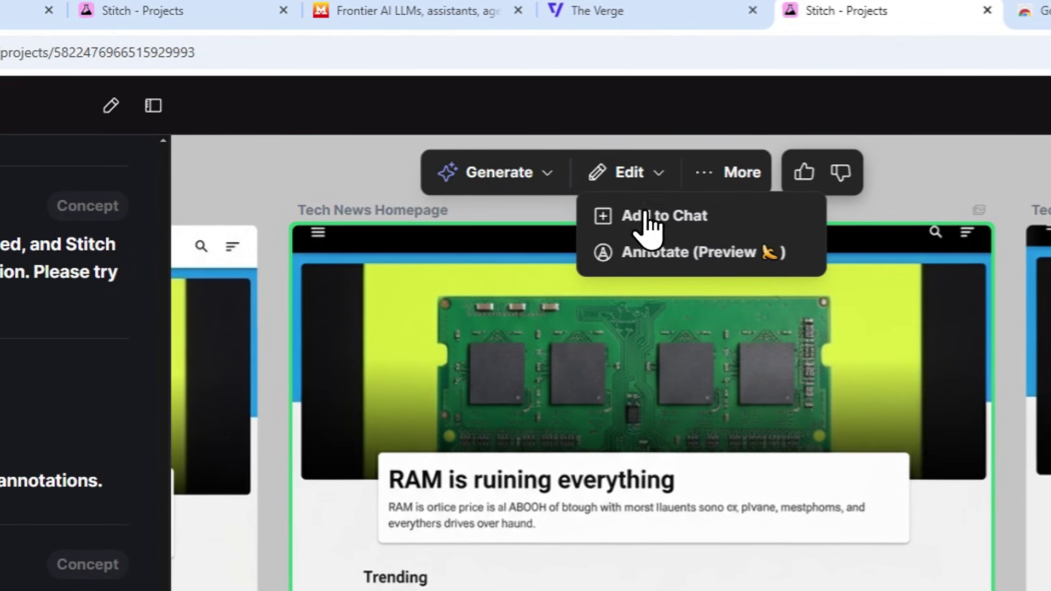
click(644, 181)
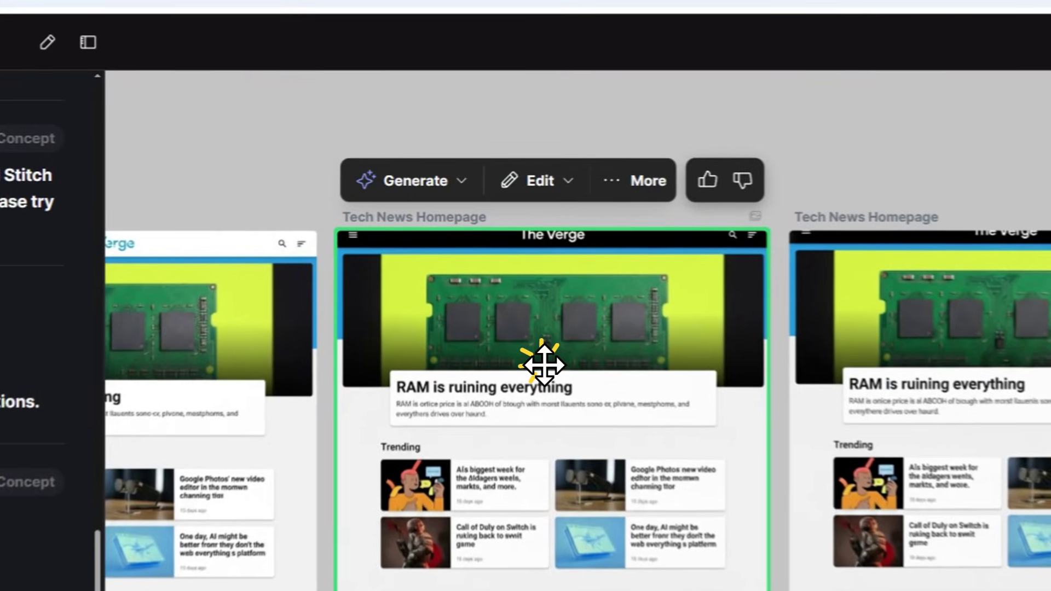
click(510, 265)
click(435, 185)
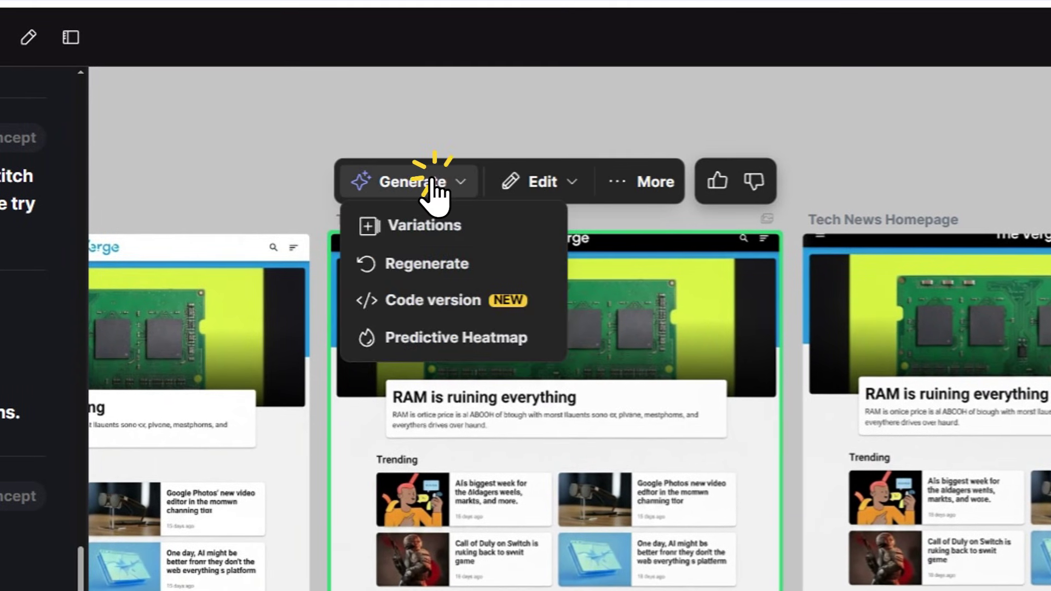
click(441, 299)
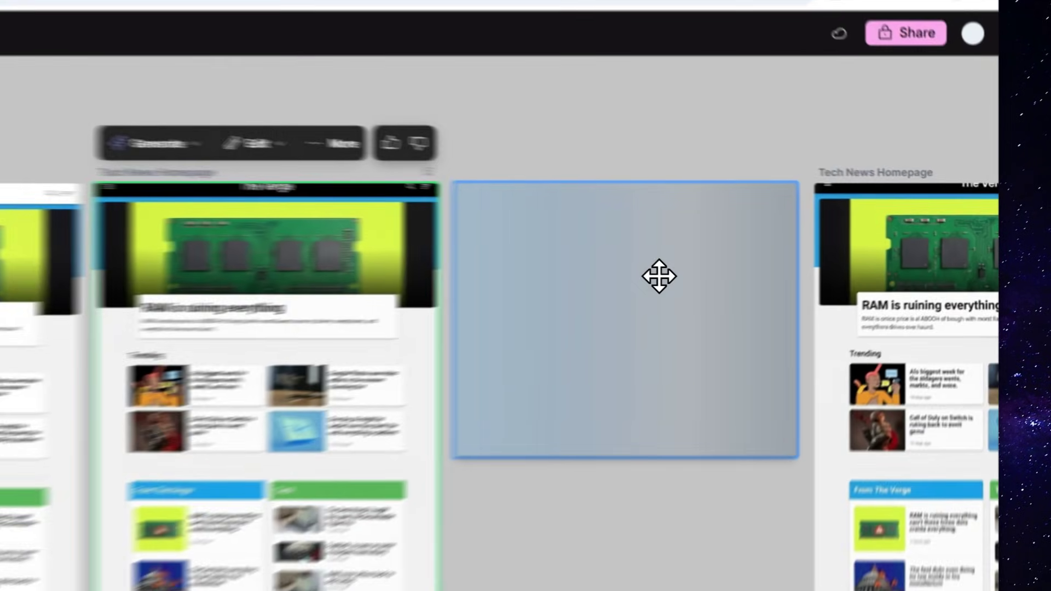
Step: Check the generating code-version card, then select the light-header homepage design
click(767, 249)
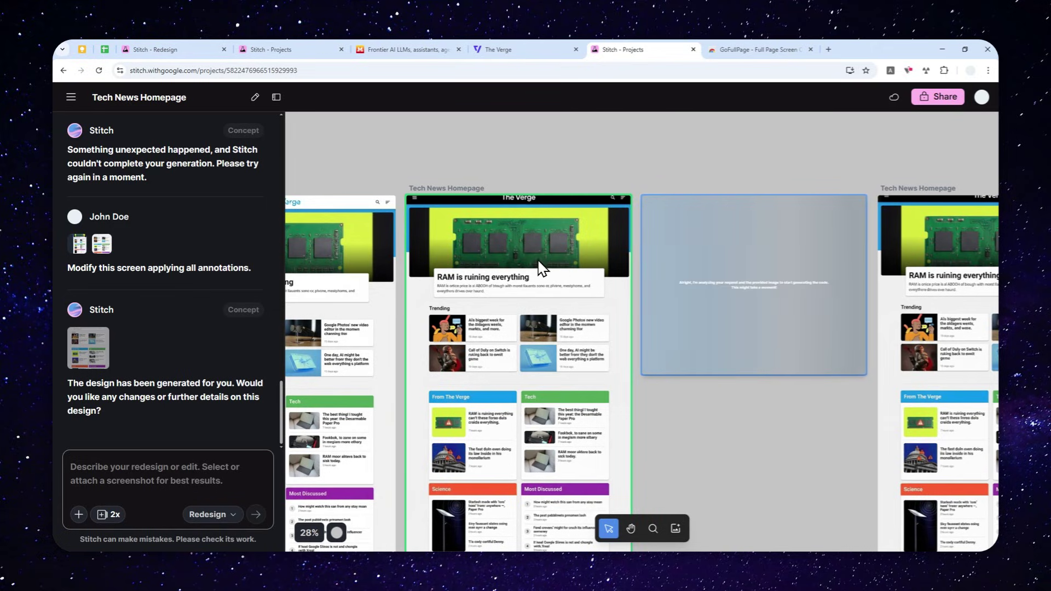
scroll(526, 265, down, 2)
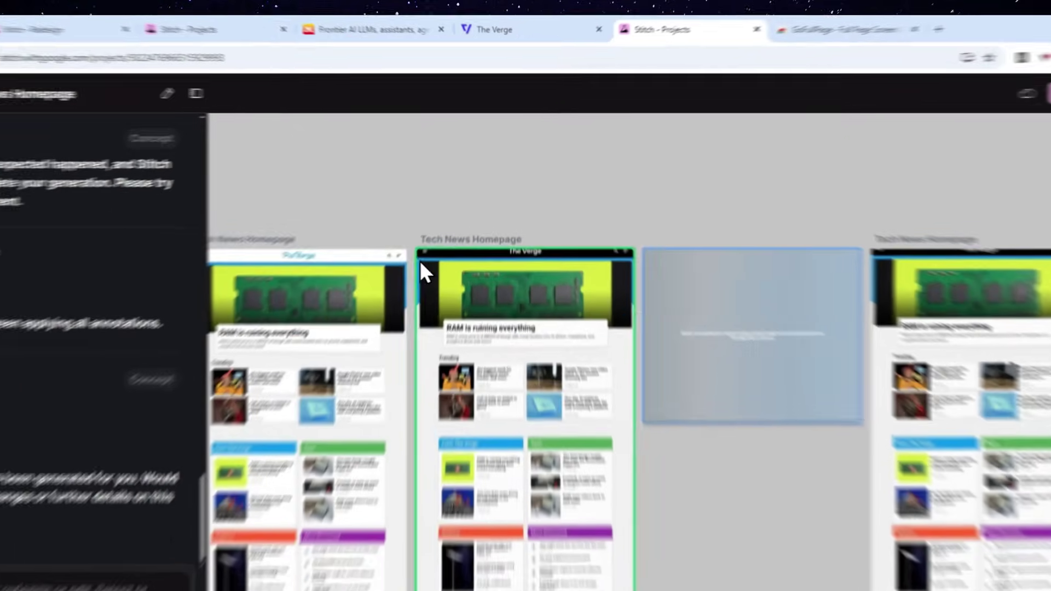
scroll(421, 272, left, 5)
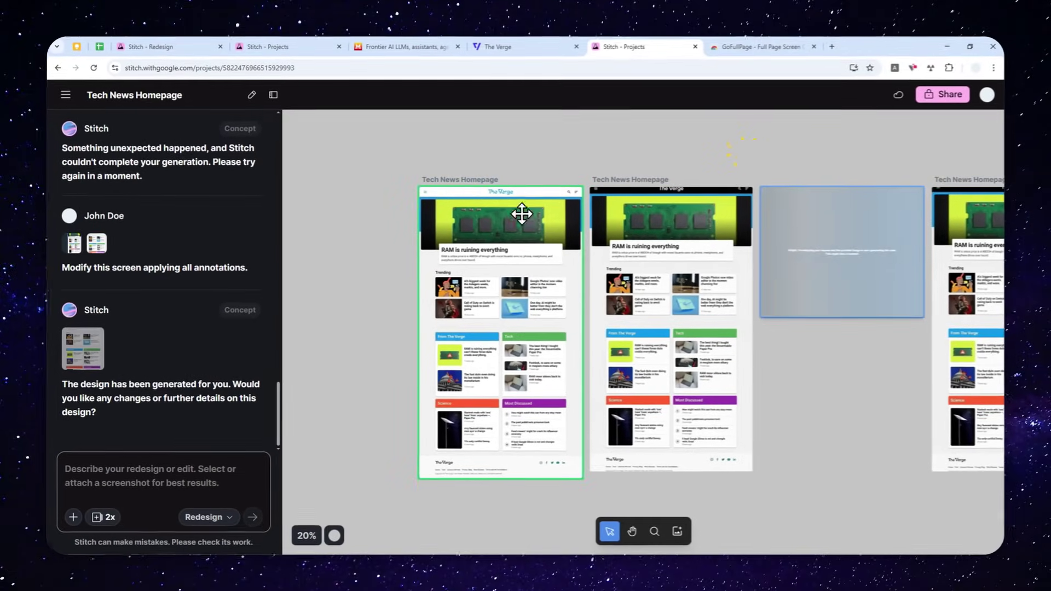
click(522, 213)
scroll(522, 219, up, 3)
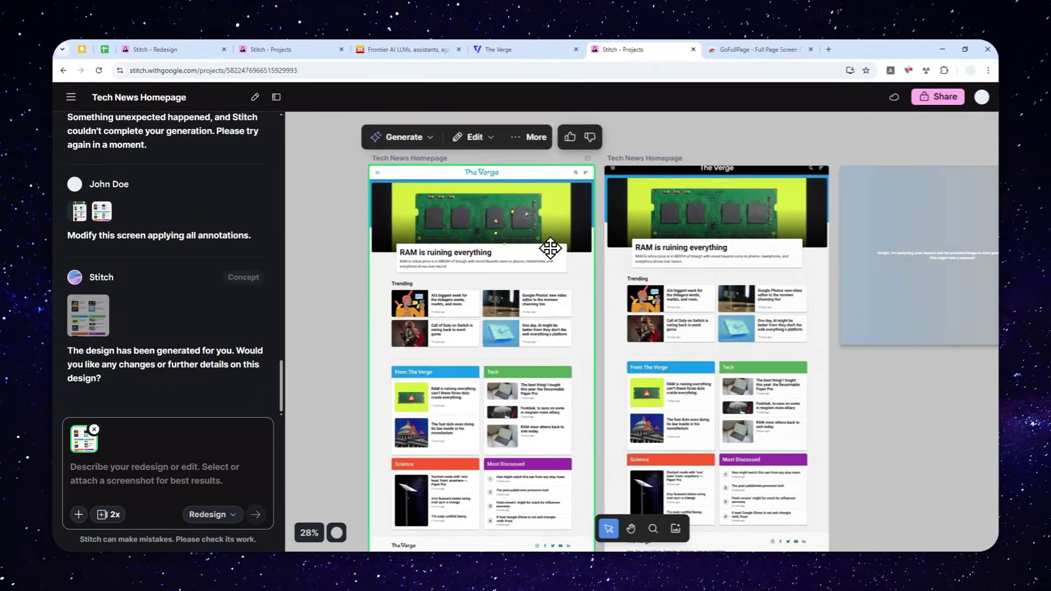
Step: Scroll through the Stitch Redesign Agent introduction page
click(182, 49)
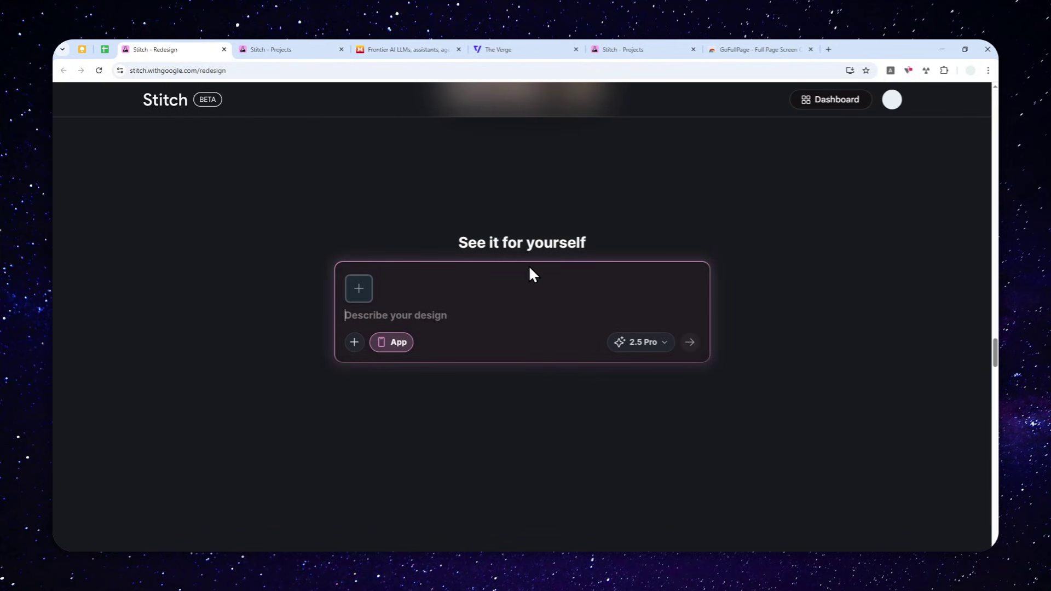
key(ctrl+v)
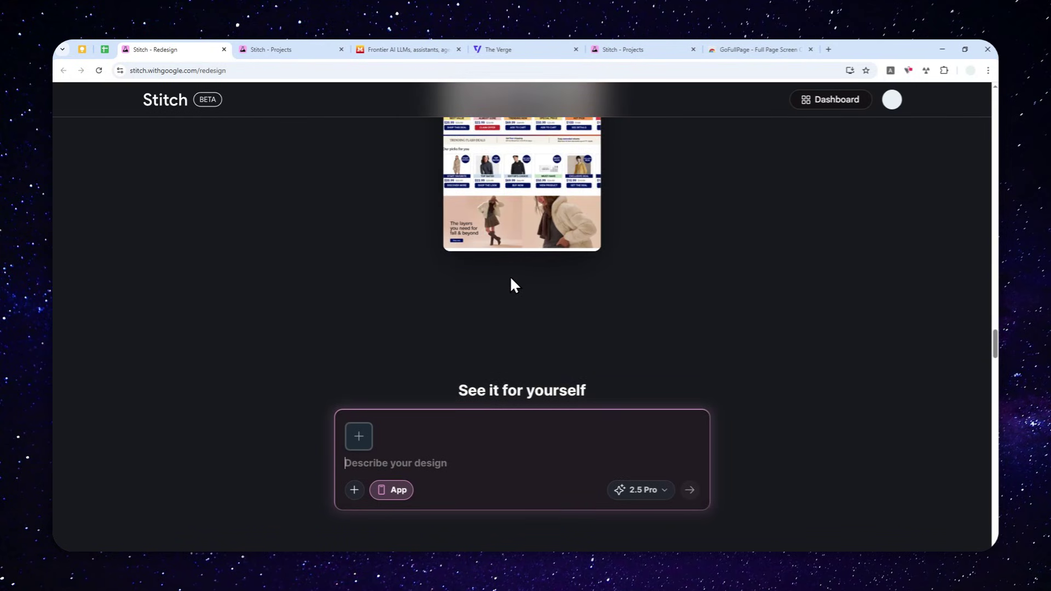
scroll(635, 252, up, 3)
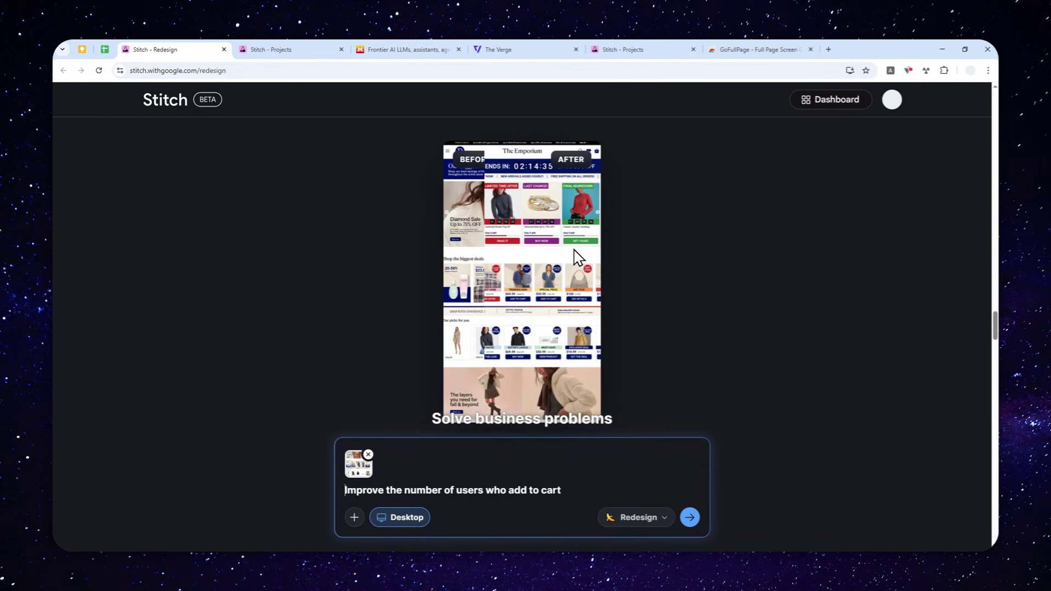
scroll(651, 255, up, 3)
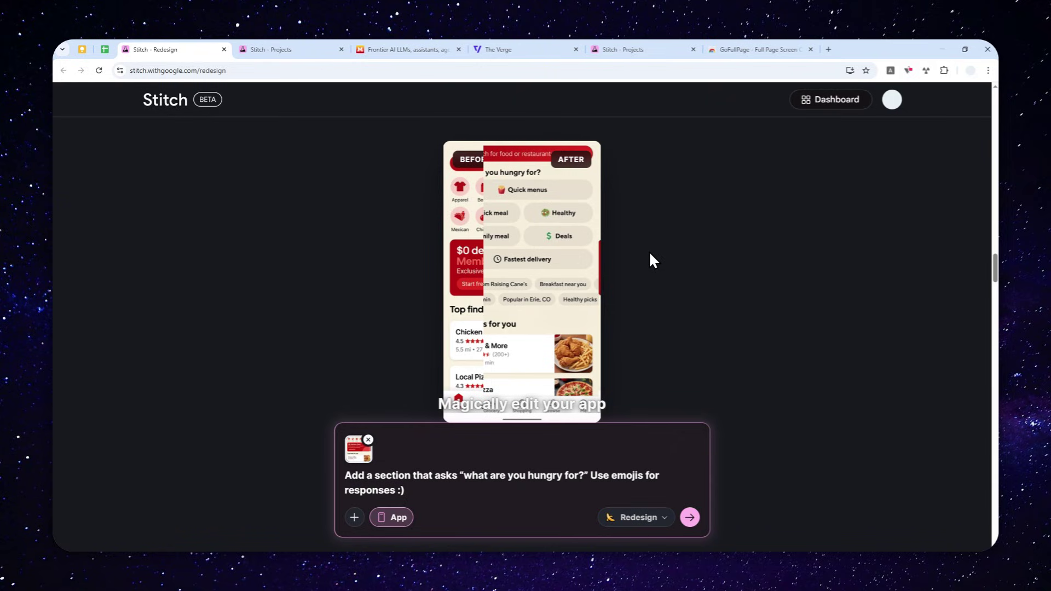
scroll(650, 246, up, 3)
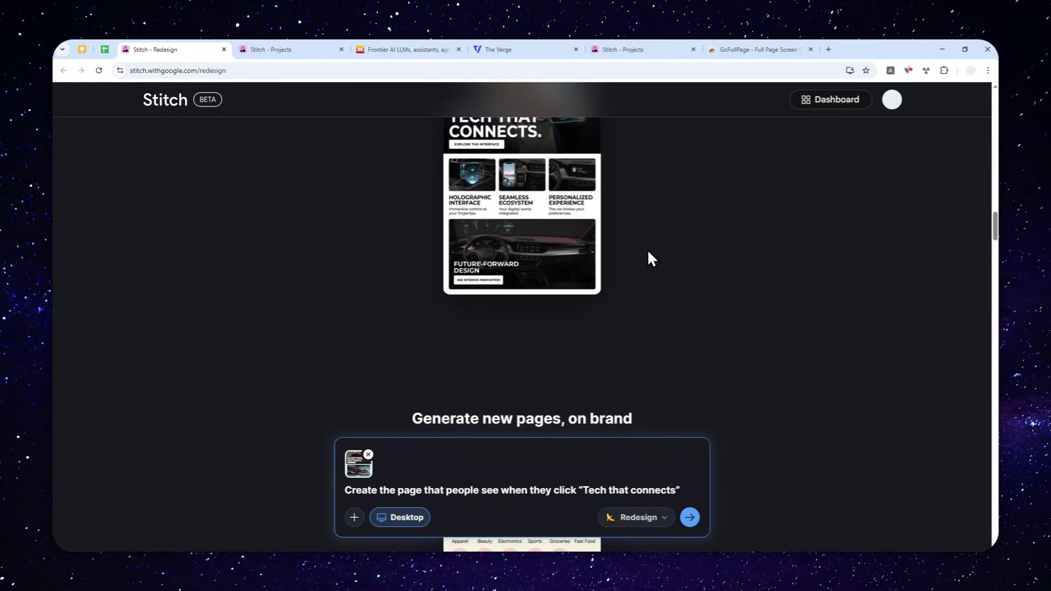
scroll(648, 246, up, 2)
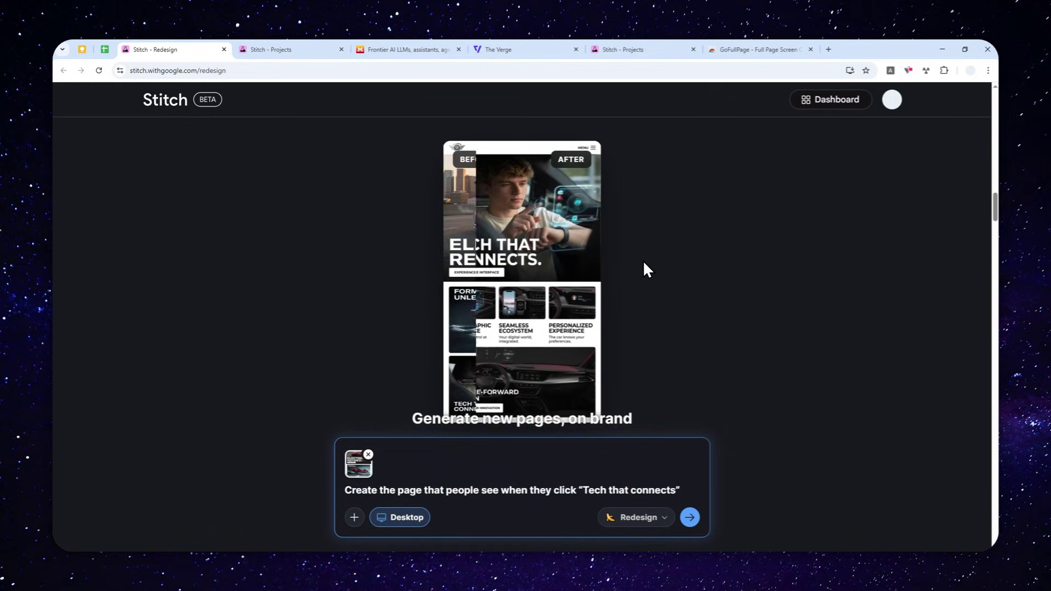
scroll(657, 229, up, 2)
scroll(655, 235, up, 2)
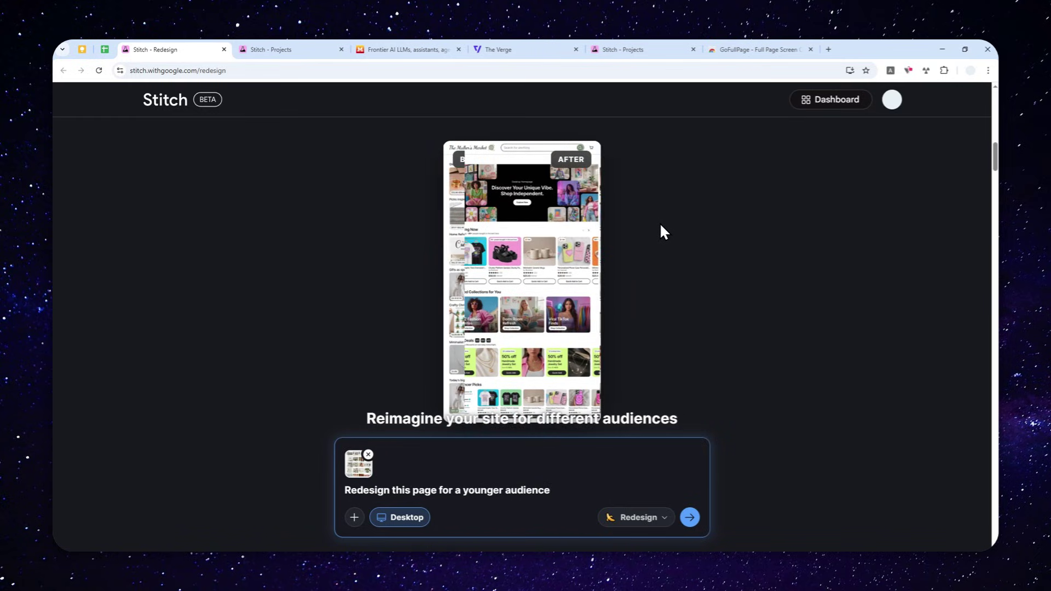
scroll(655, 221, up, 2)
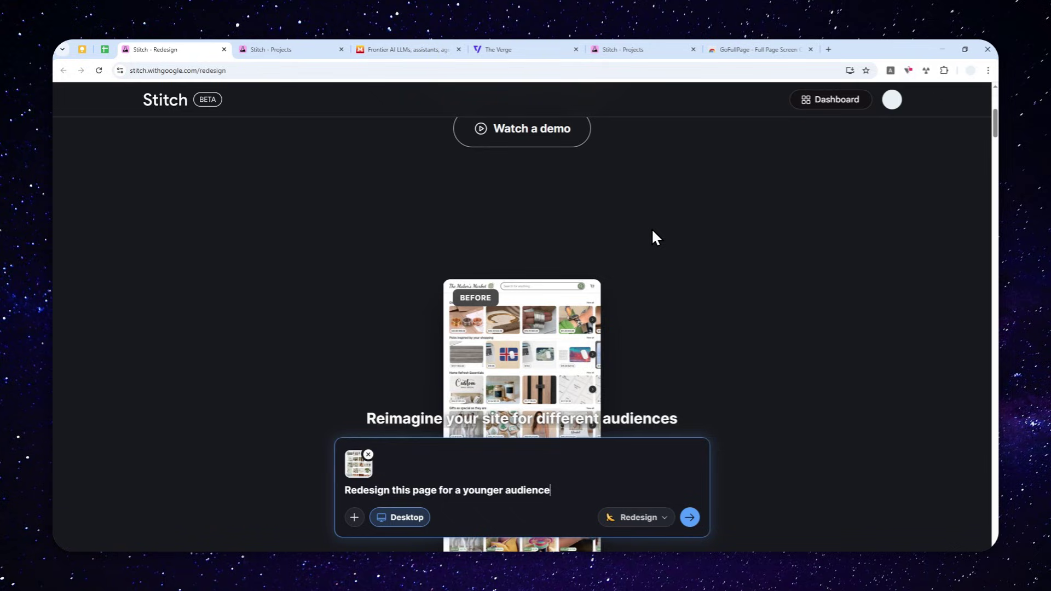
scroll(652, 220, up, 5)
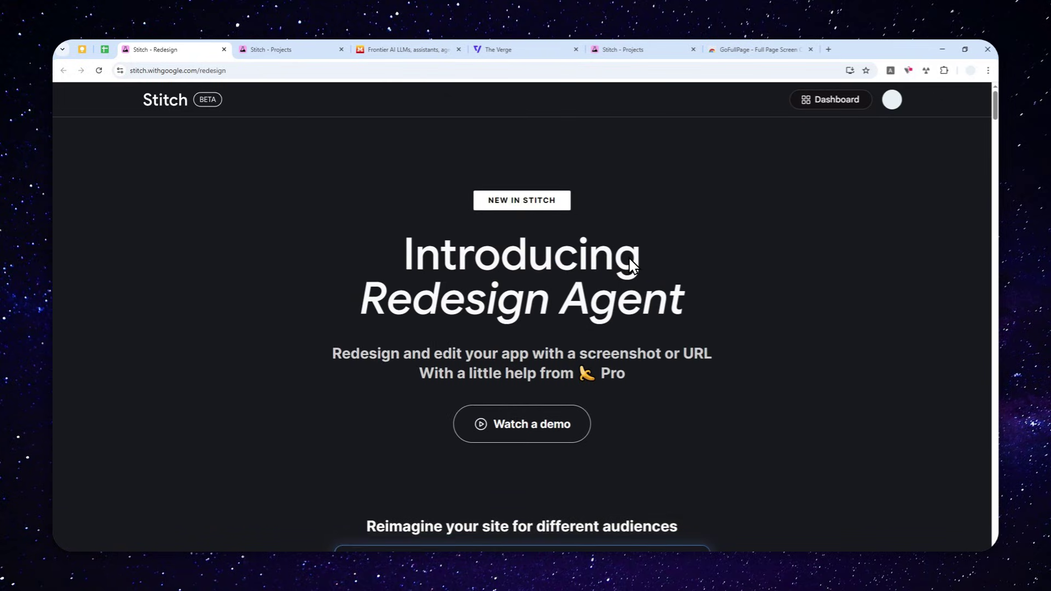
Step: Bring the AI Company Homepage project with its 'Frontier AI. In Your Hands.' design to the front
click(645, 48)
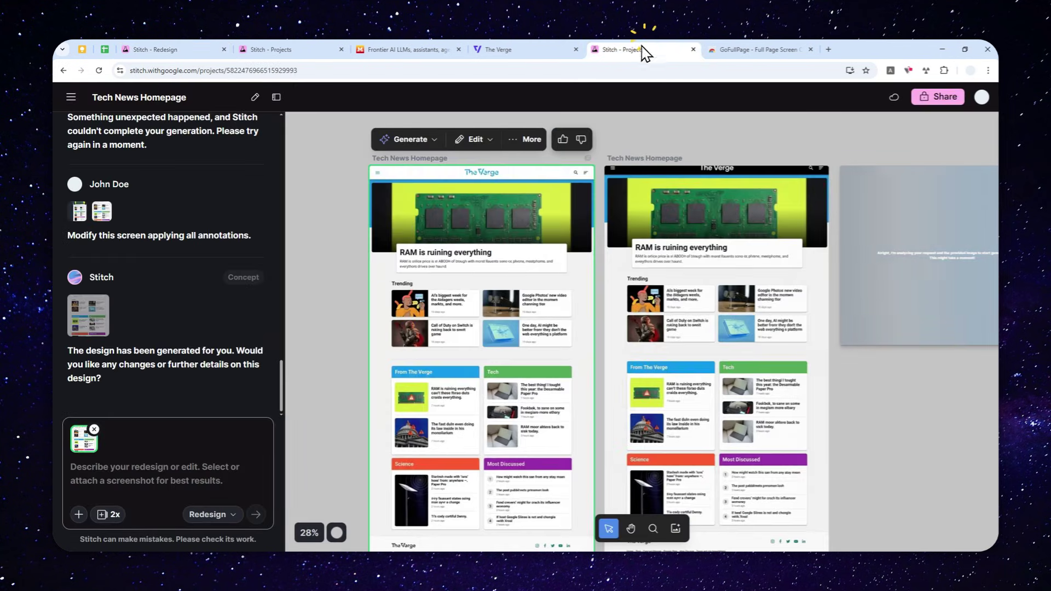
click(412, 48)
click(290, 49)
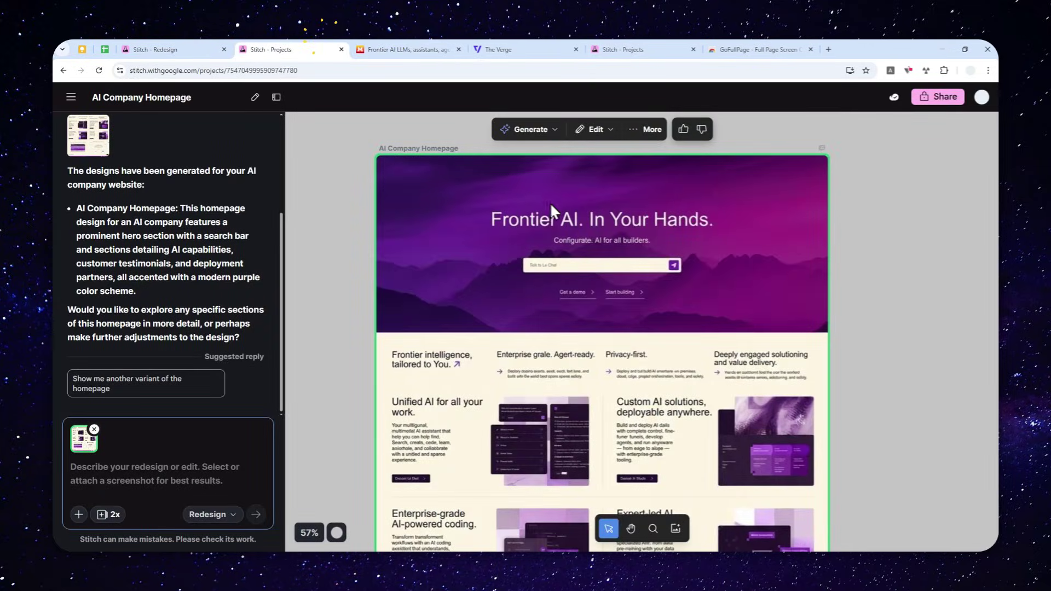